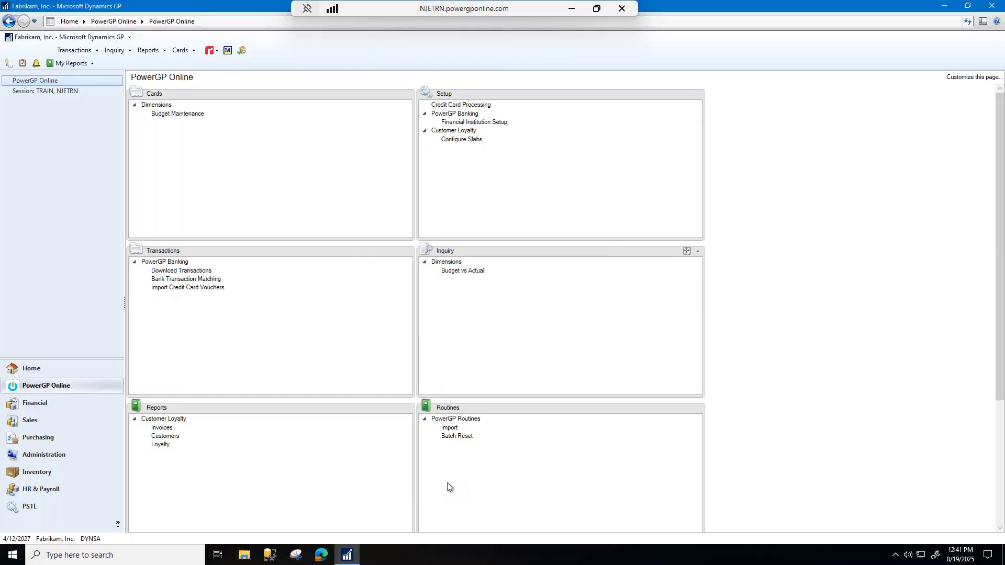
- View the Batch Reset window and the PowerGP Online Imports window, closing each one
click(467, 440)
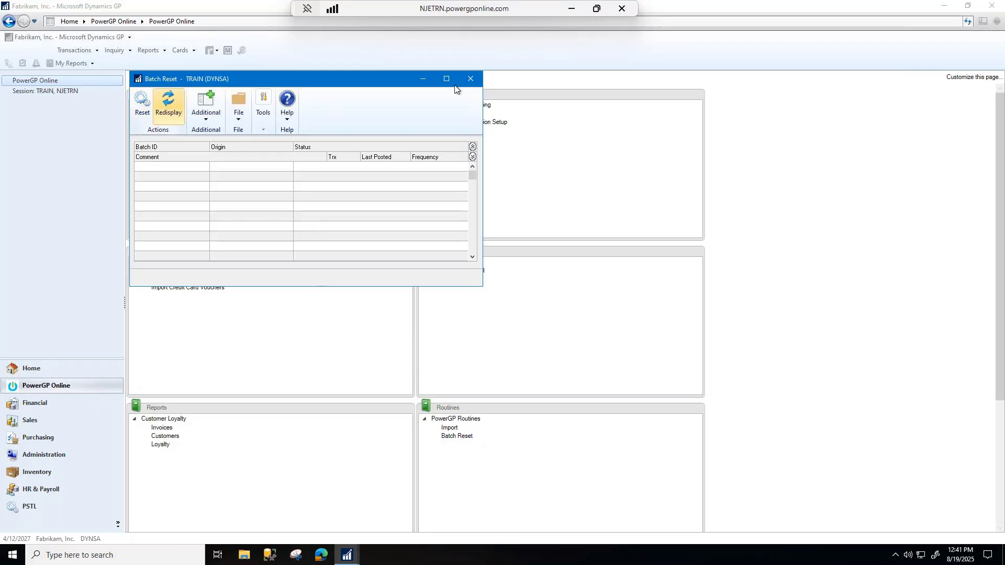
click(474, 81)
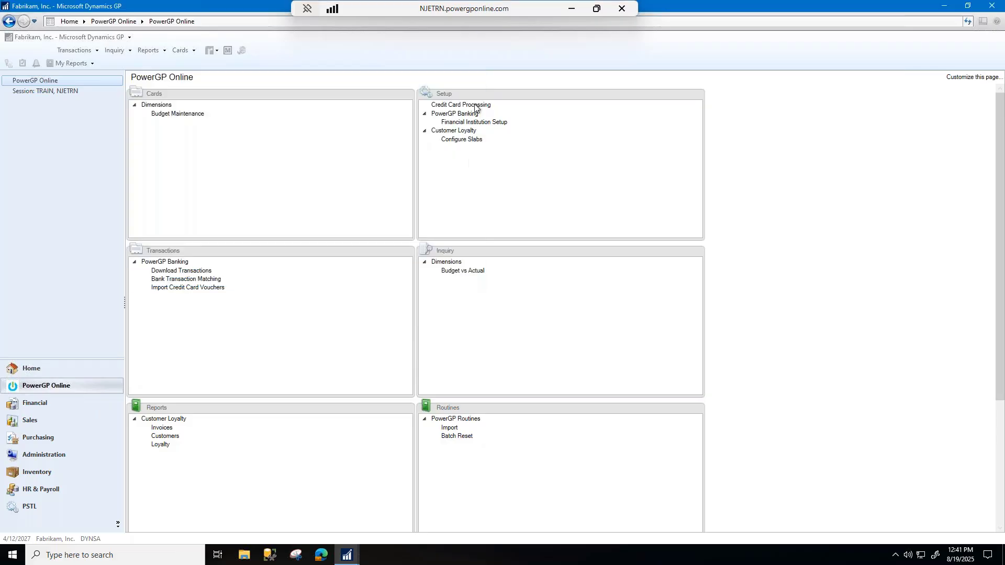
click(451, 430)
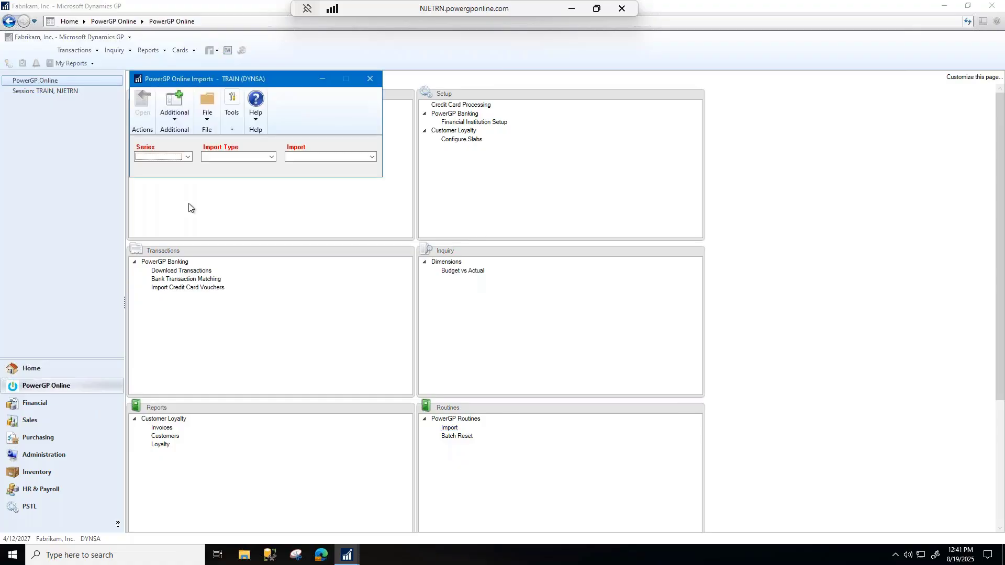
click(371, 82)
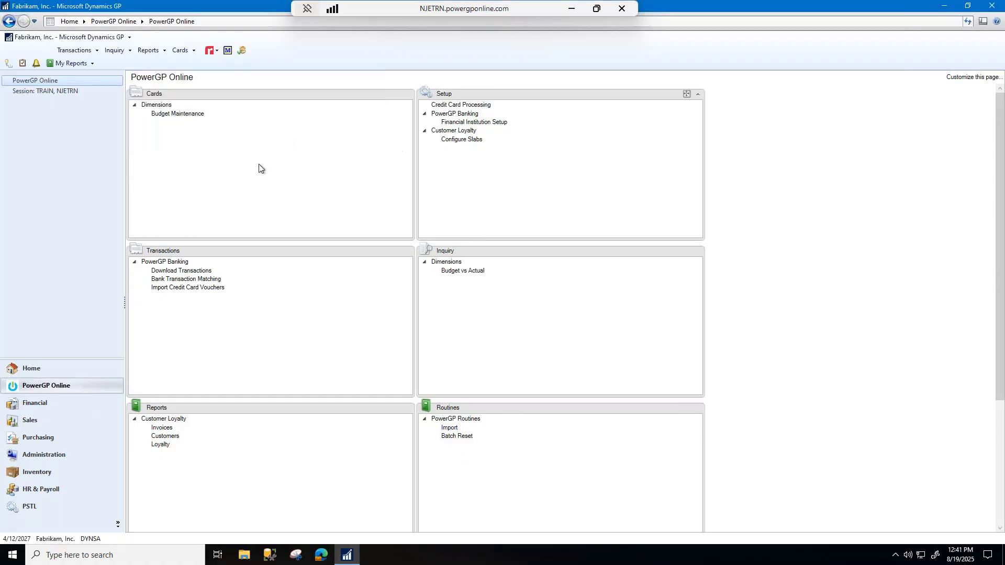
- Bring up the first saved record in Purchasing's Payables Transaction Entry and expand the vendor's unposted payables, open payables and recent payments
click(32, 438)
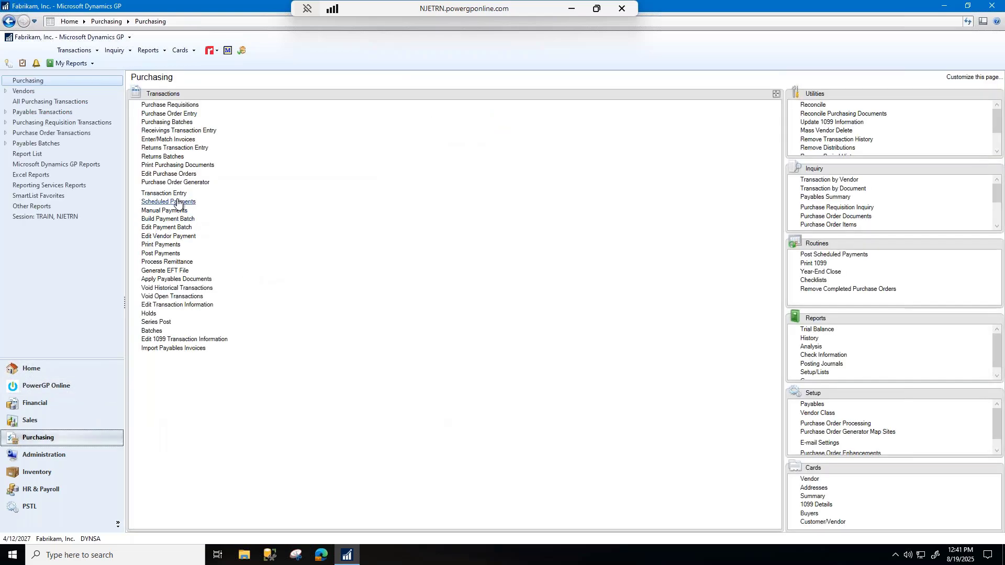
click(176, 195)
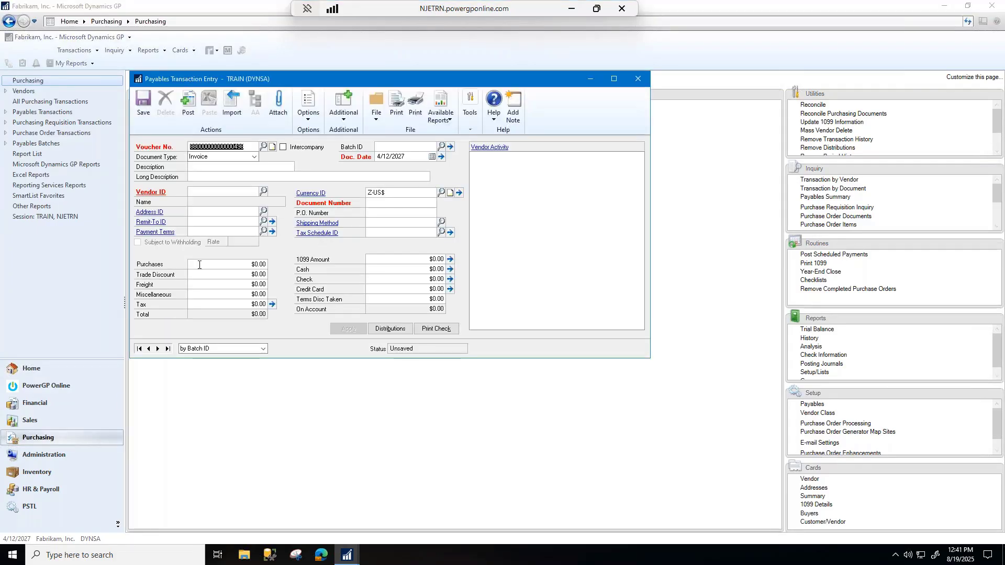
click(139, 350)
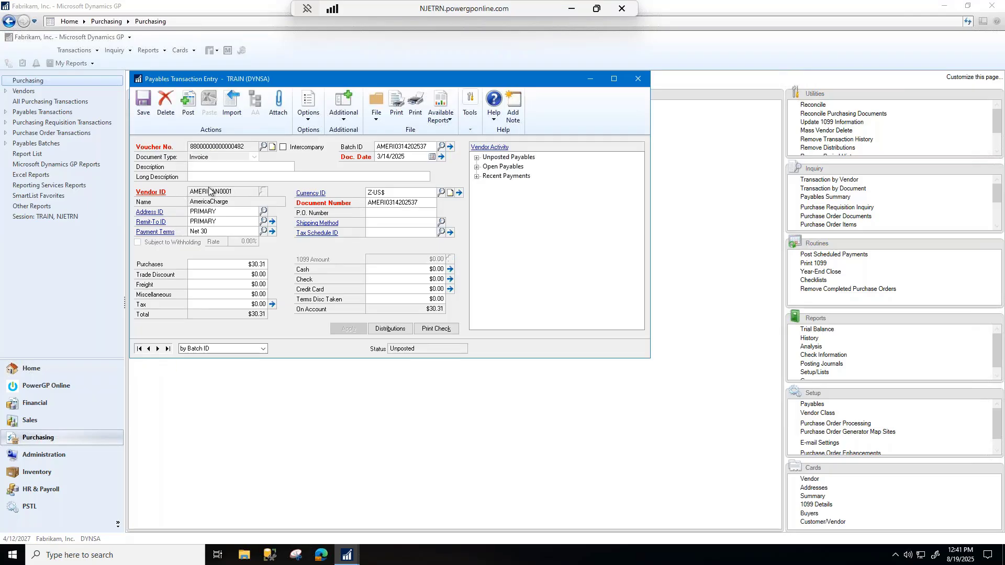
click(476, 158)
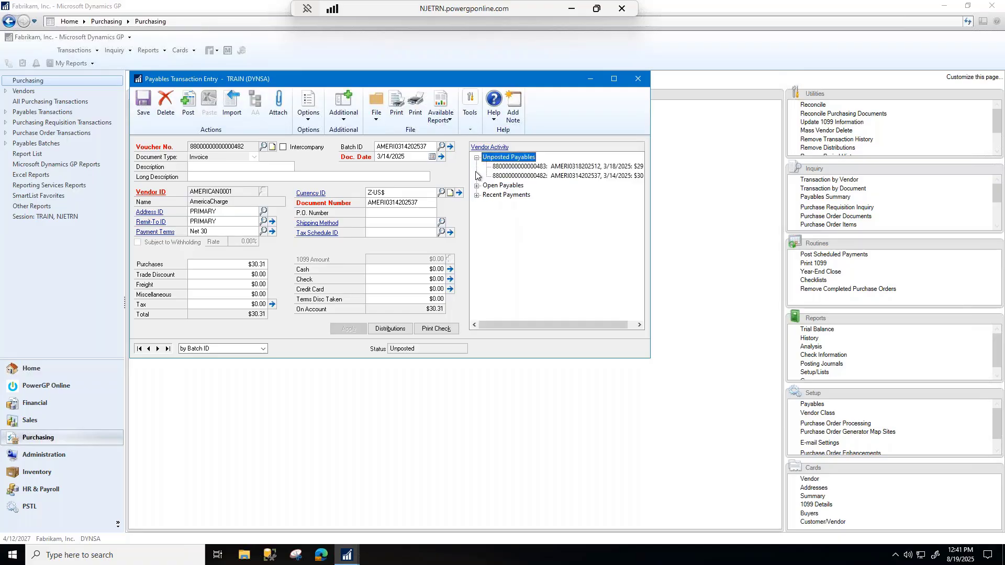
click(476, 186)
click(476, 205)
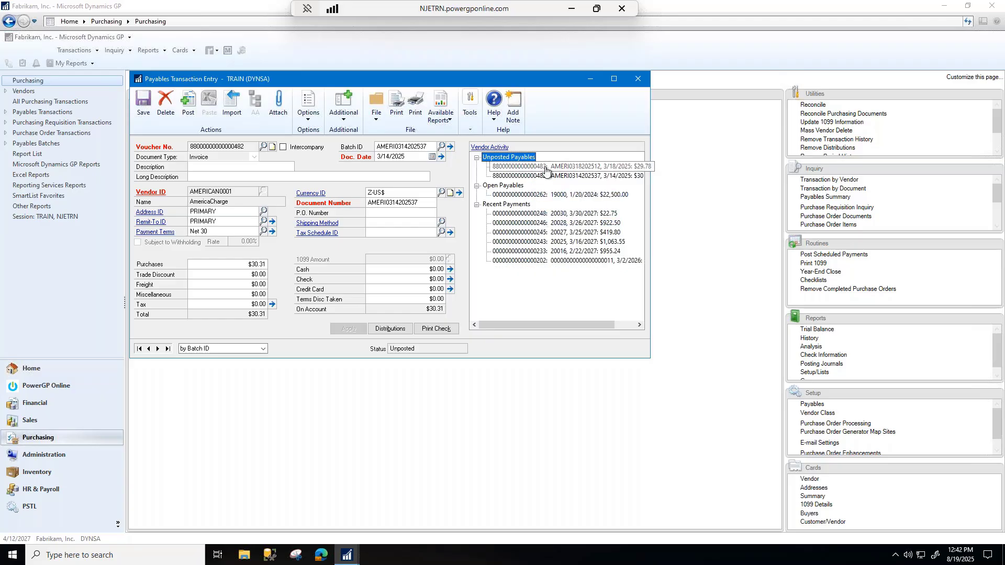
- Inspect the details of the vendor's unposted payable dated 3/18/2025 beside the entry window, and close them
click(546, 168)
double_click(546, 168)
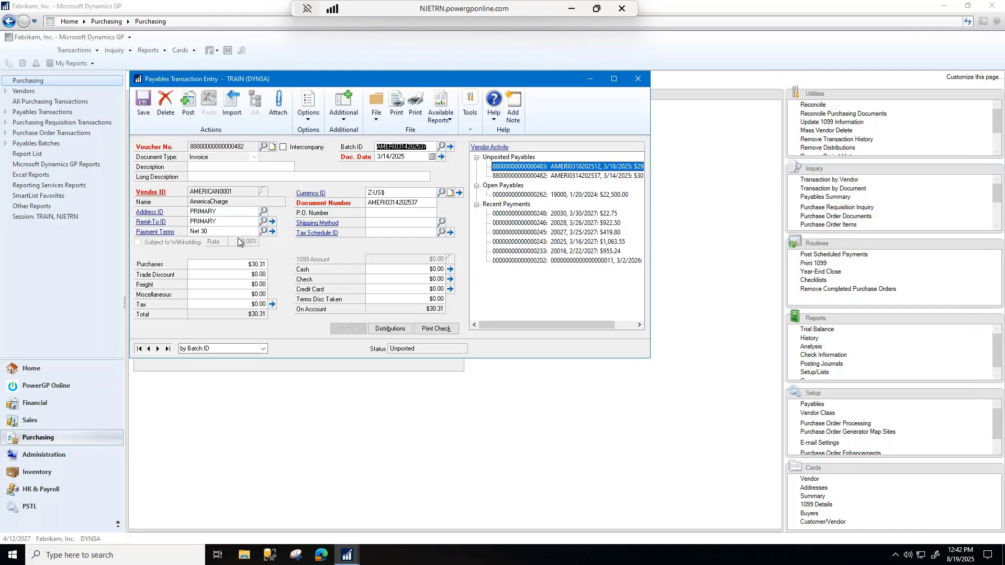
click(362, 369)
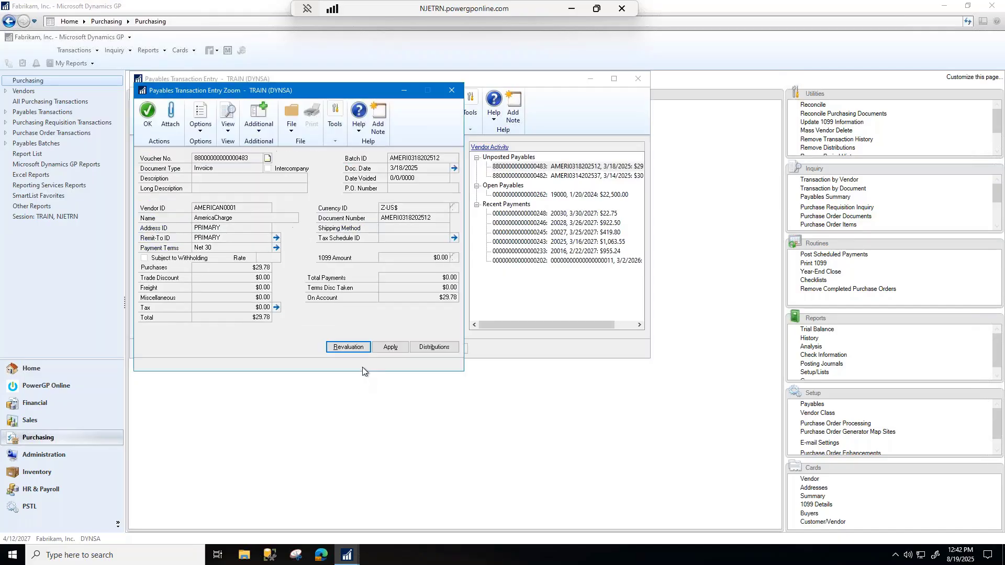
drag(338, 95, 868, 228)
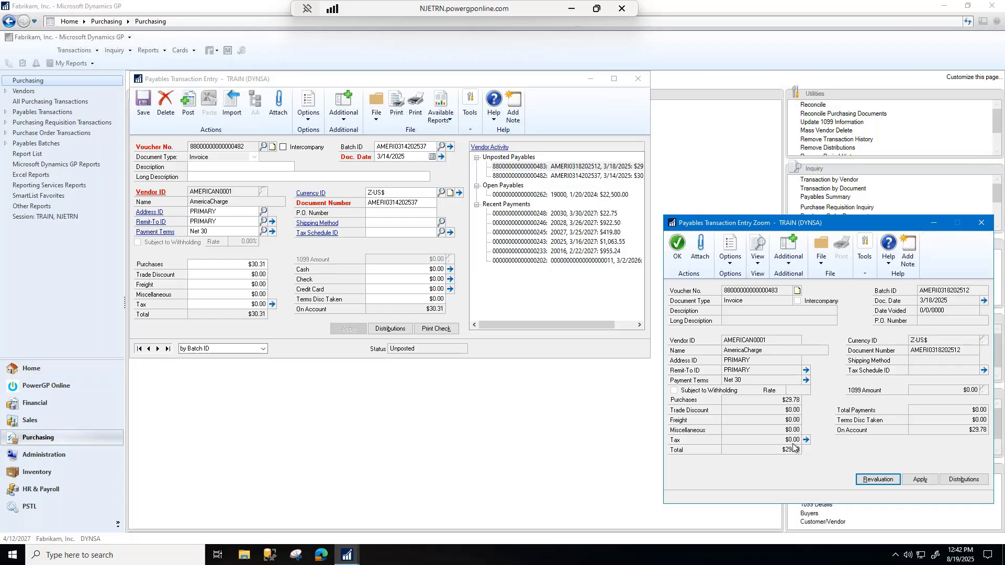
click(982, 223)
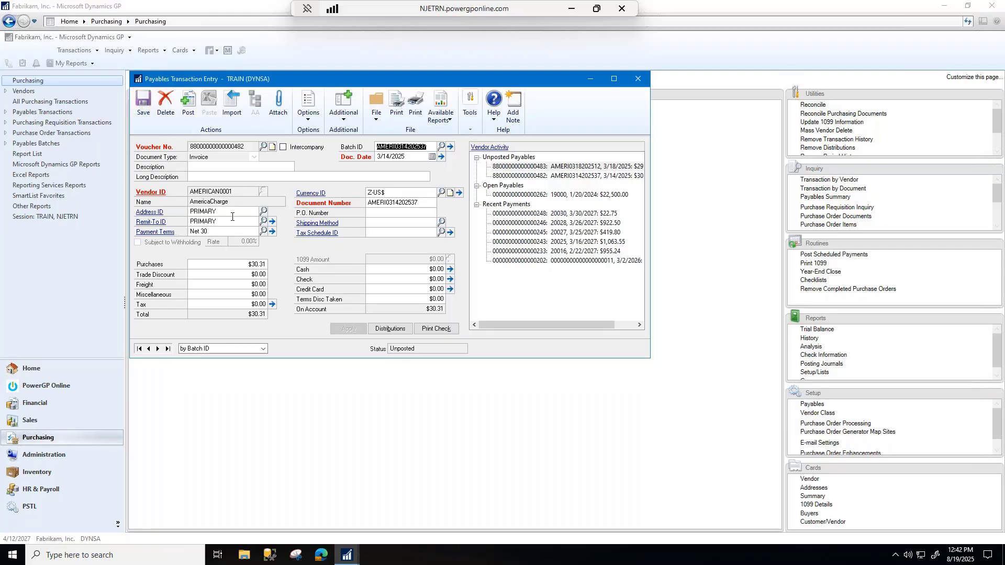
- Review the account distributions of the AmericaCharge invoice, and close the transaction with its changes saved
click(403, 334)
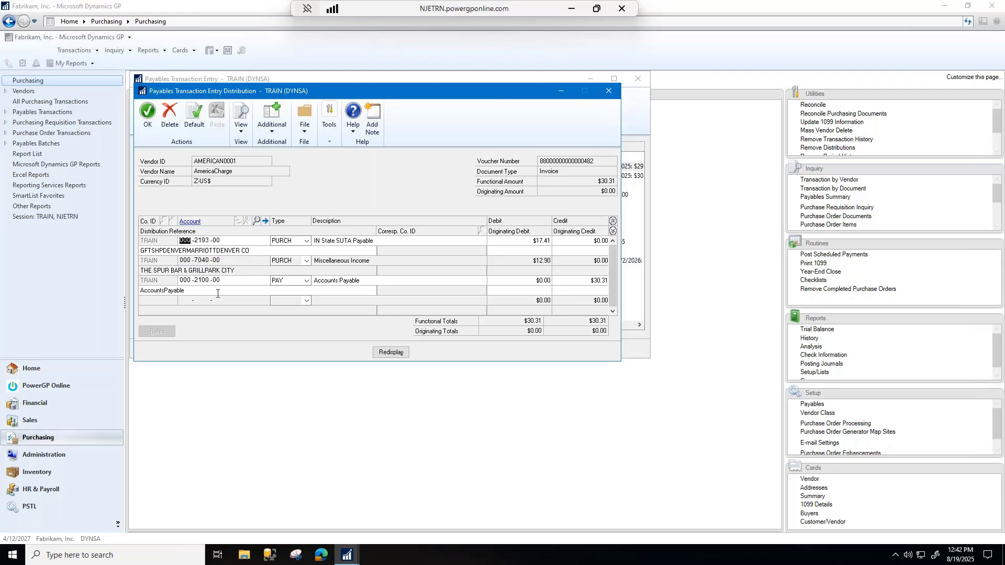
click(610, 91)
click(638, 79)
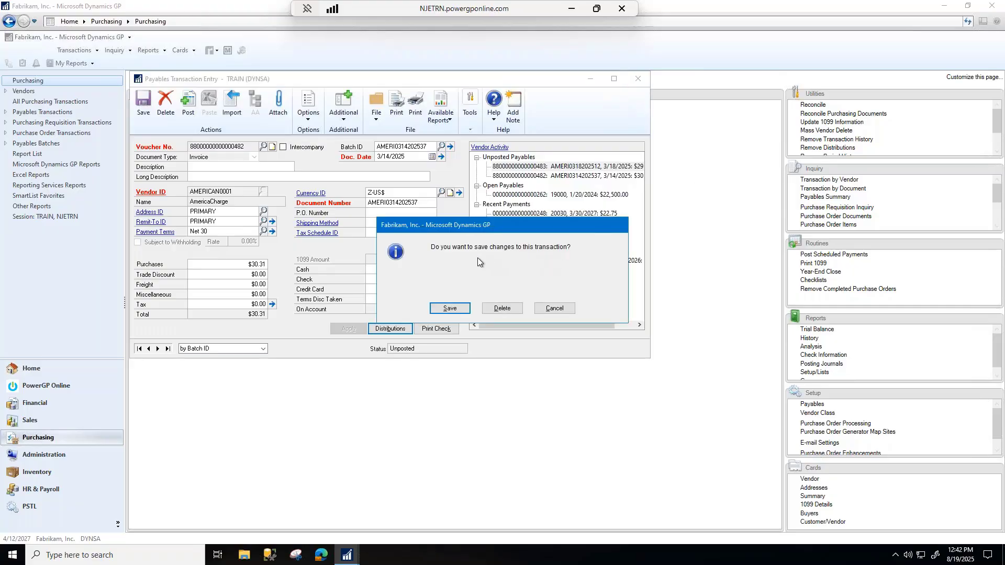
click(450, 308)
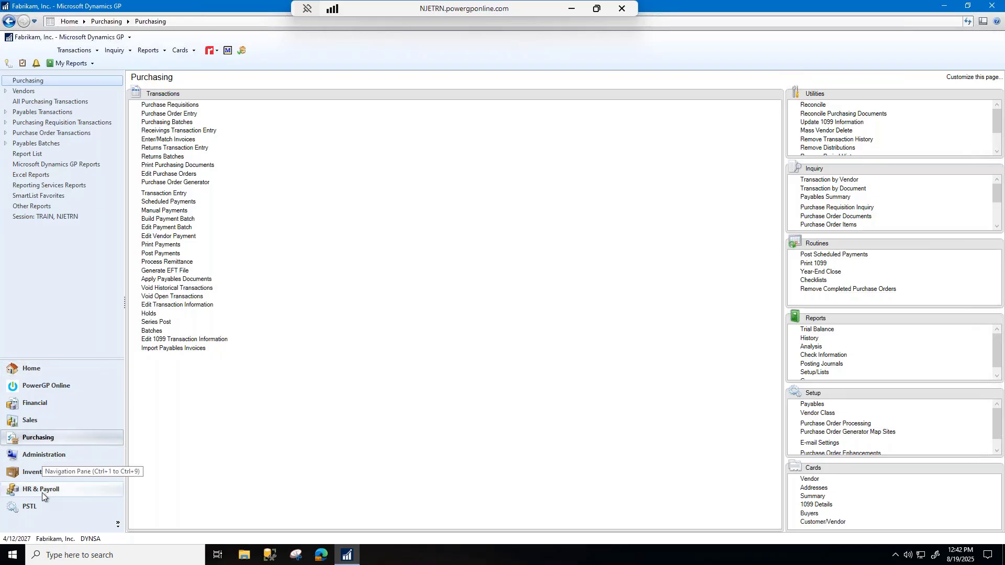
- Examine the GL account import tool's entry grid from the Financial accounts list, and close the tool
click(46, 407)
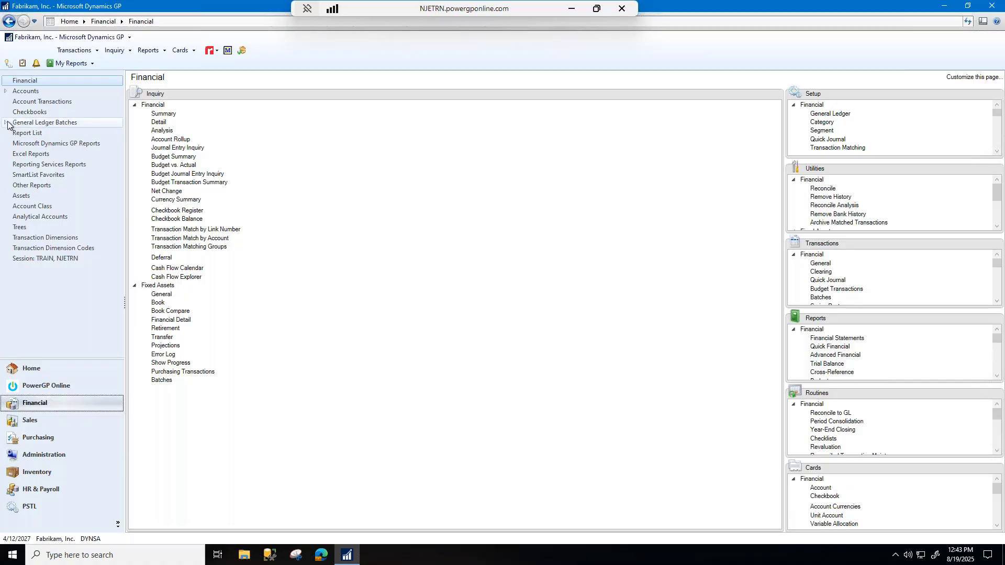
click(19, 92)
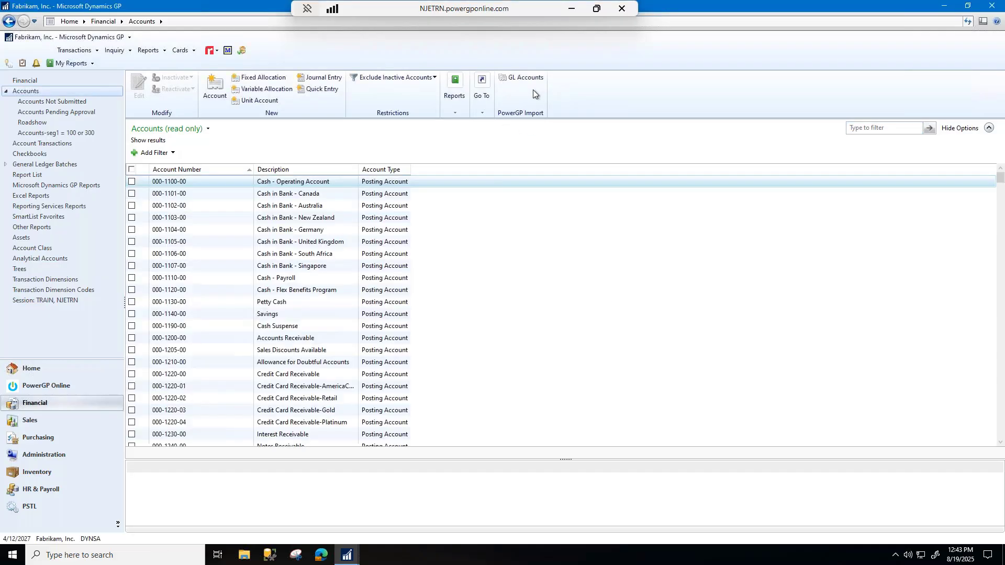
click(532, 80)
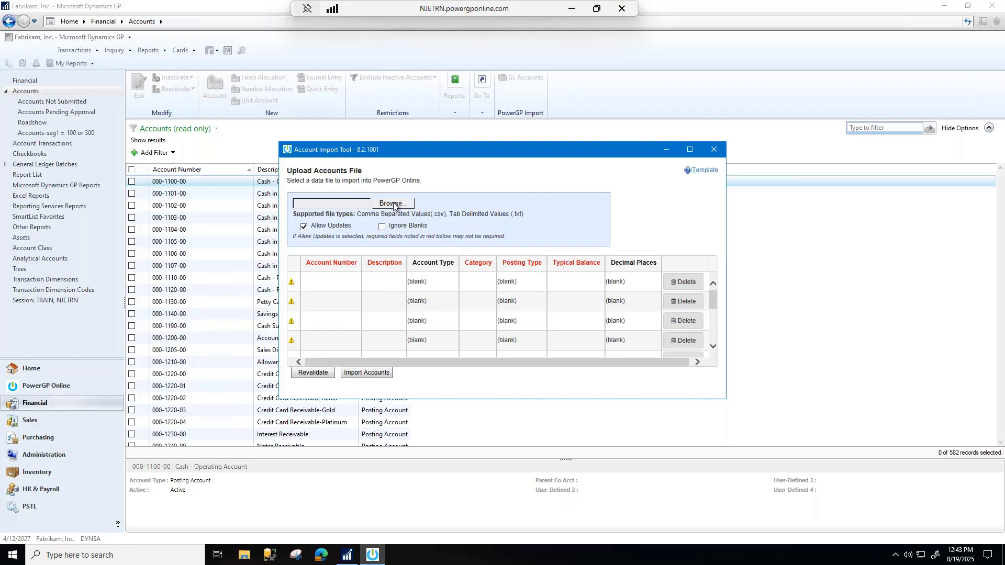
click(318, 281)
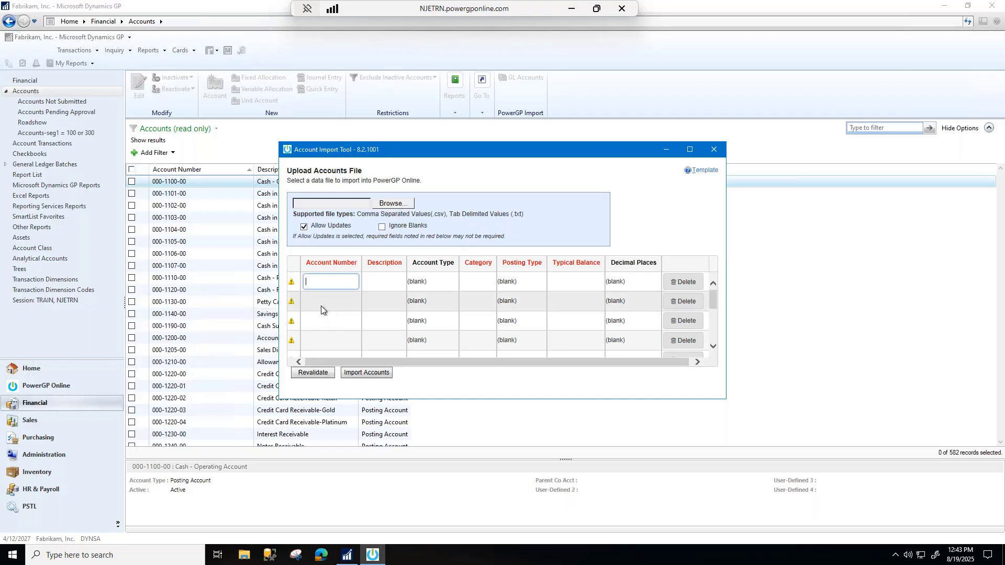
click(713, 150)
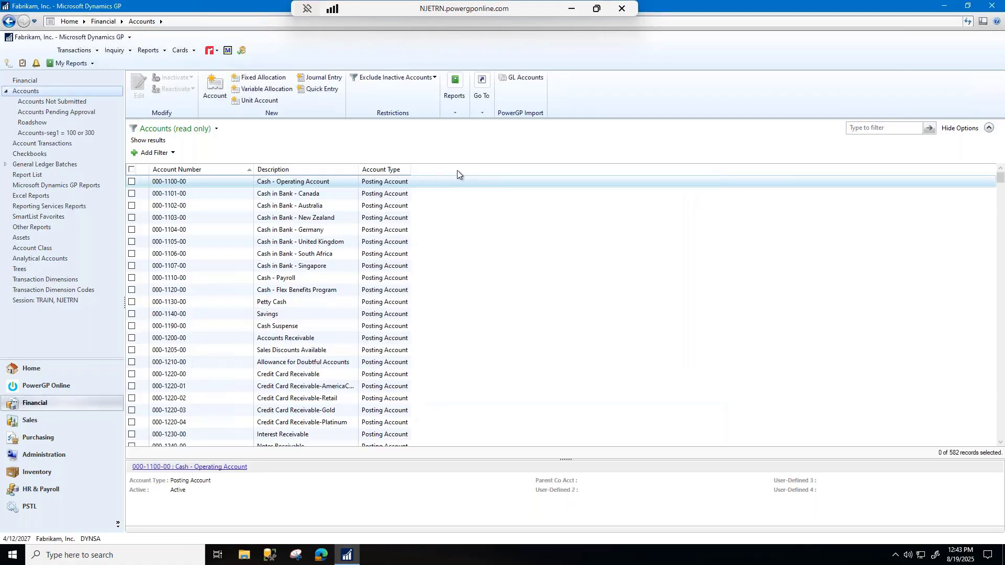
- View the PowerGP Import lists for Accounts and Fixed Assets in SmartList, and close SmartList
click(10, 69)
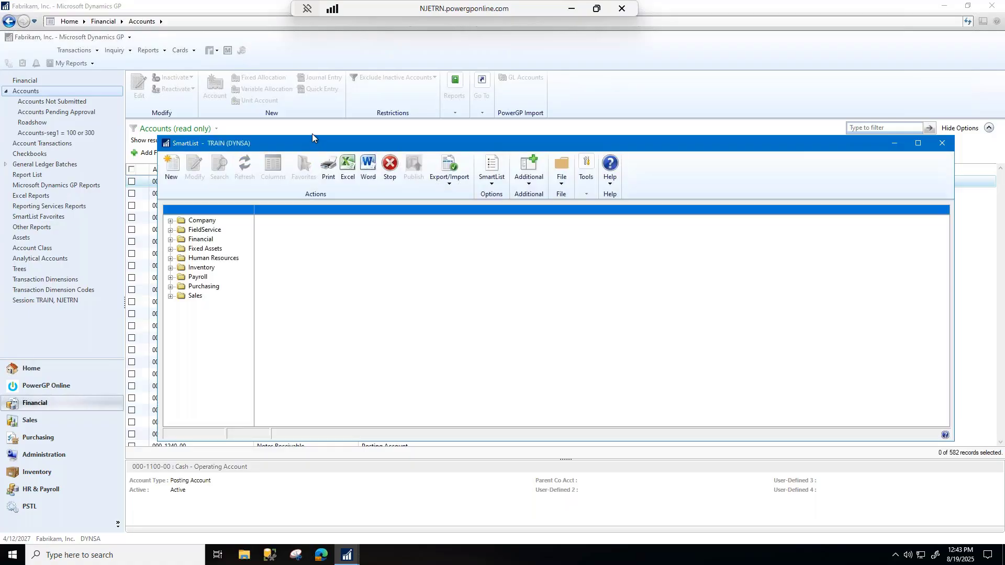
drag(312, 136, 312, 84)
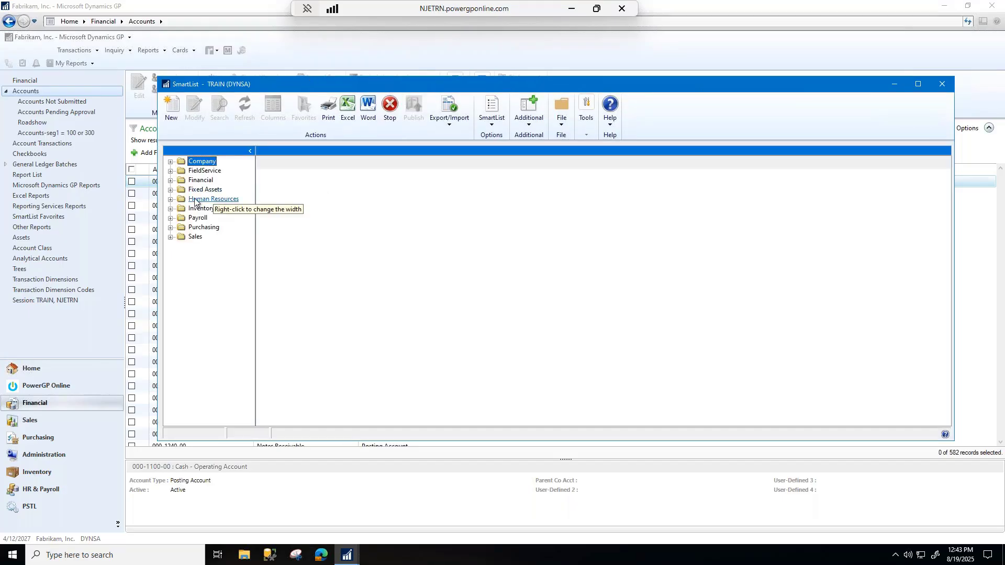
click(170, 181)
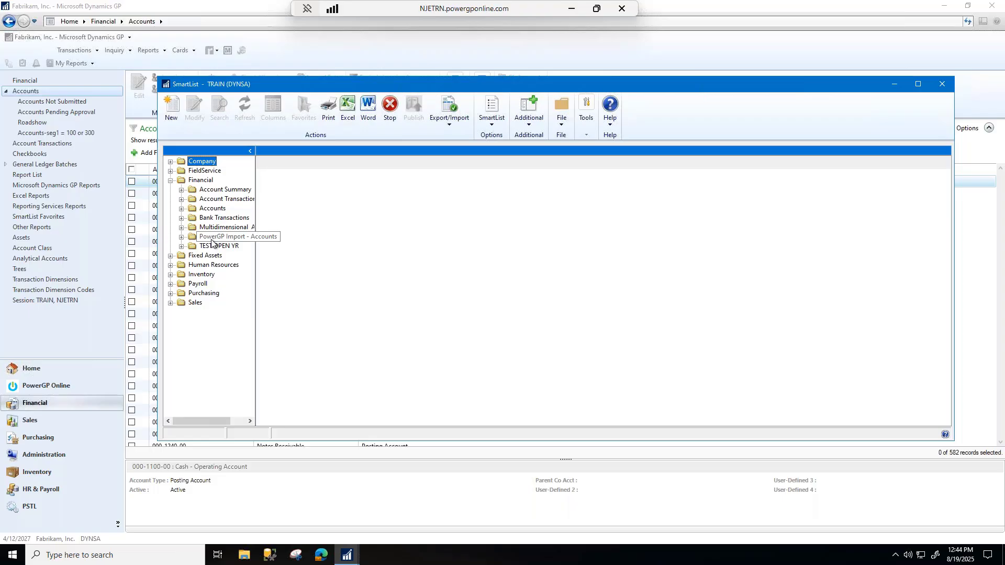
click(234, 240)
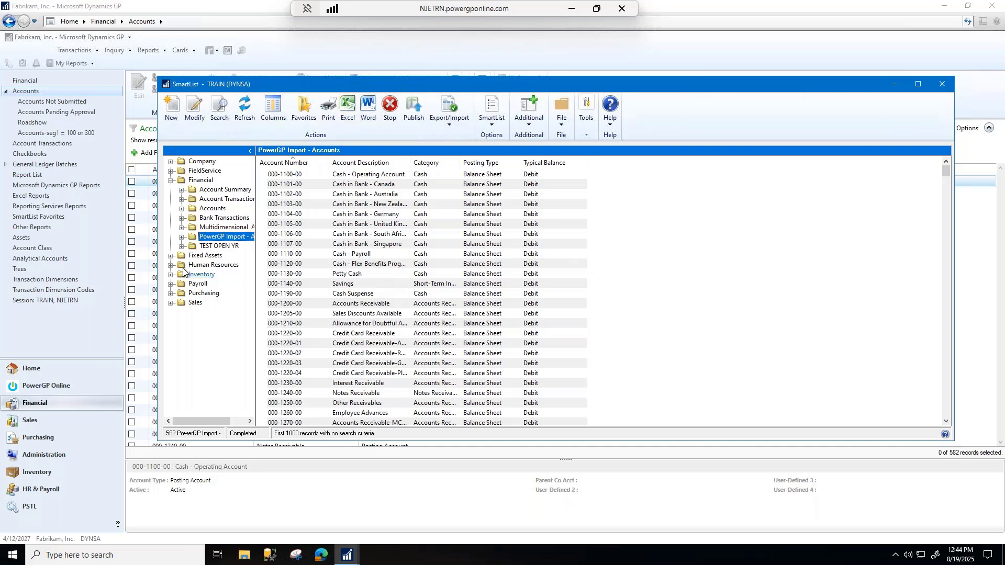
click(171, 256)
click(222, 293)
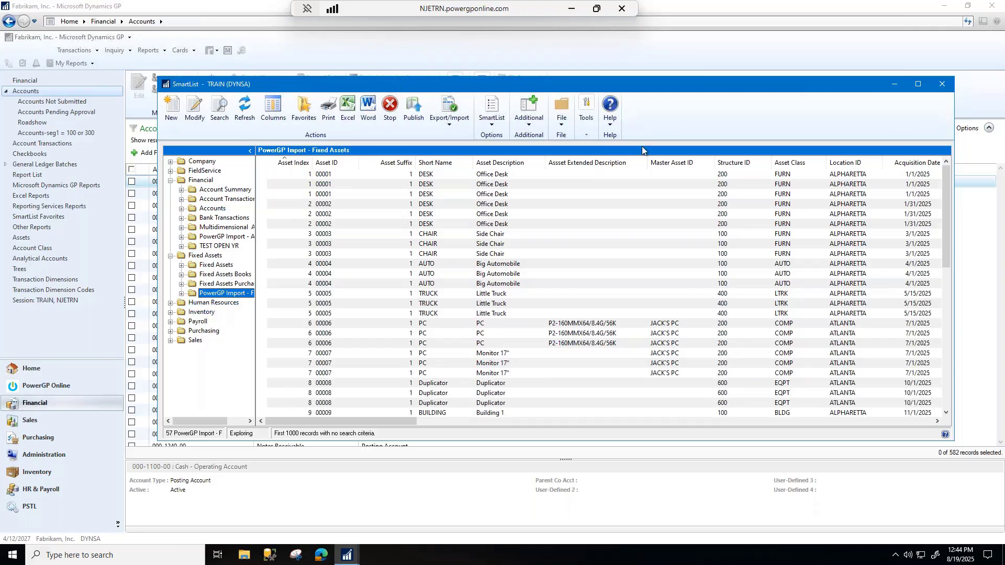
click(942, 84)
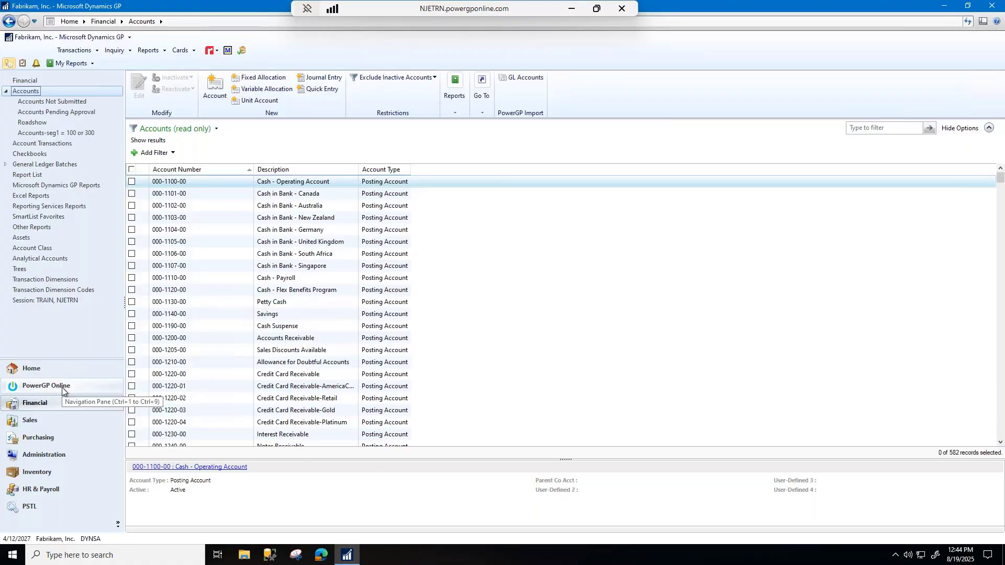
- Open the Payables Entry Import Tool from PowerGP Online Imports using the Purchasing series and the Transactions import type
click(62, 387)
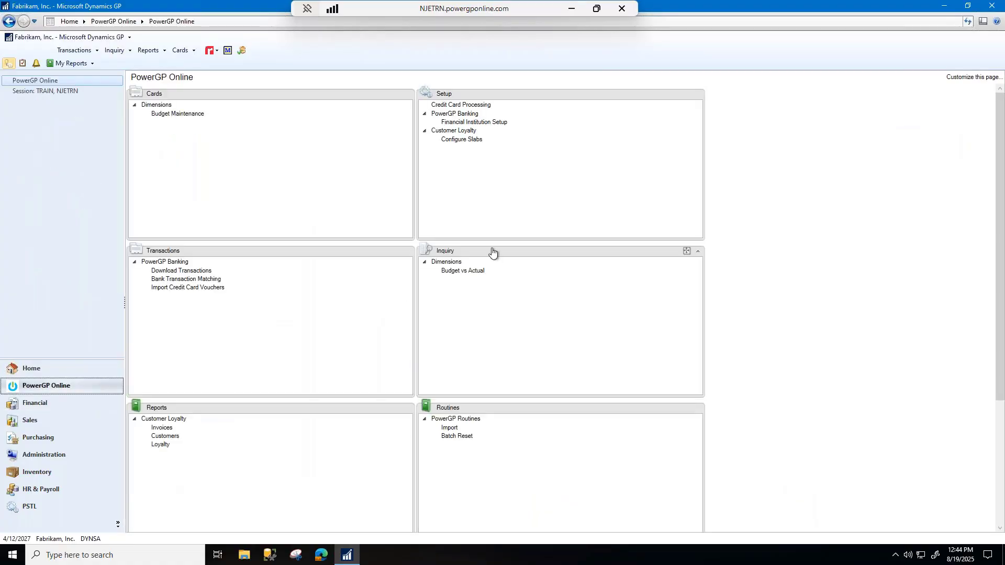
click(449, 428)
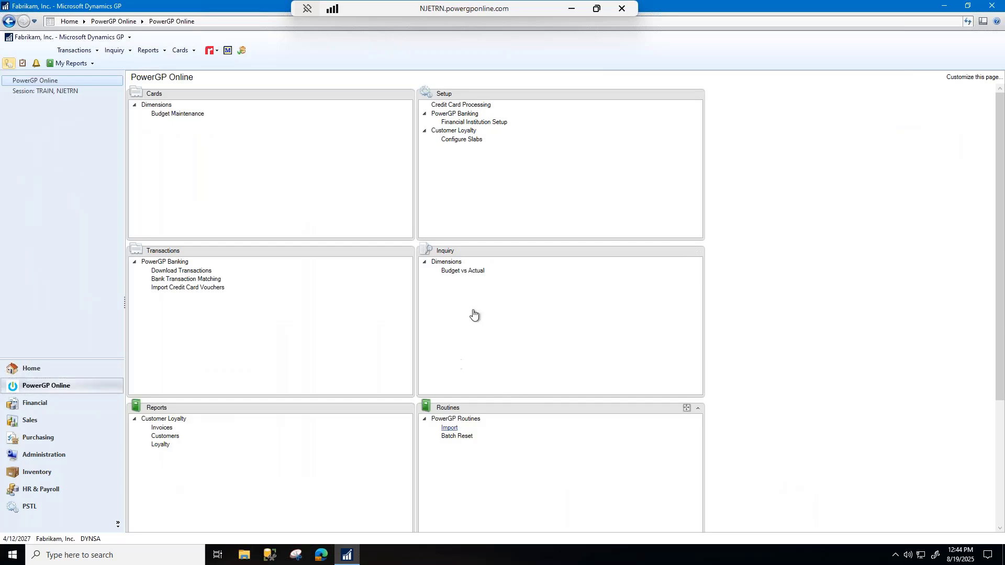
click(188, 157)
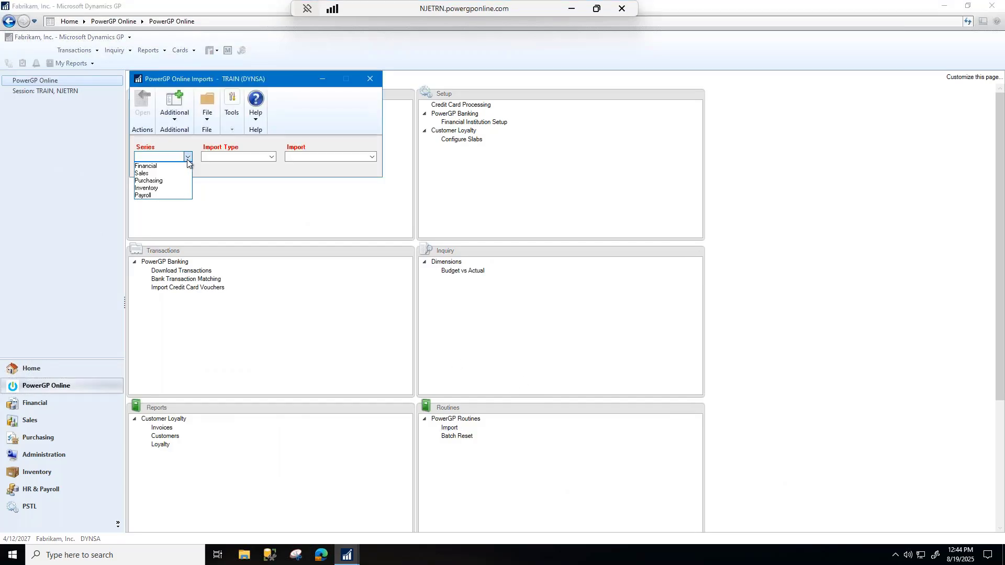
click(271, 157)
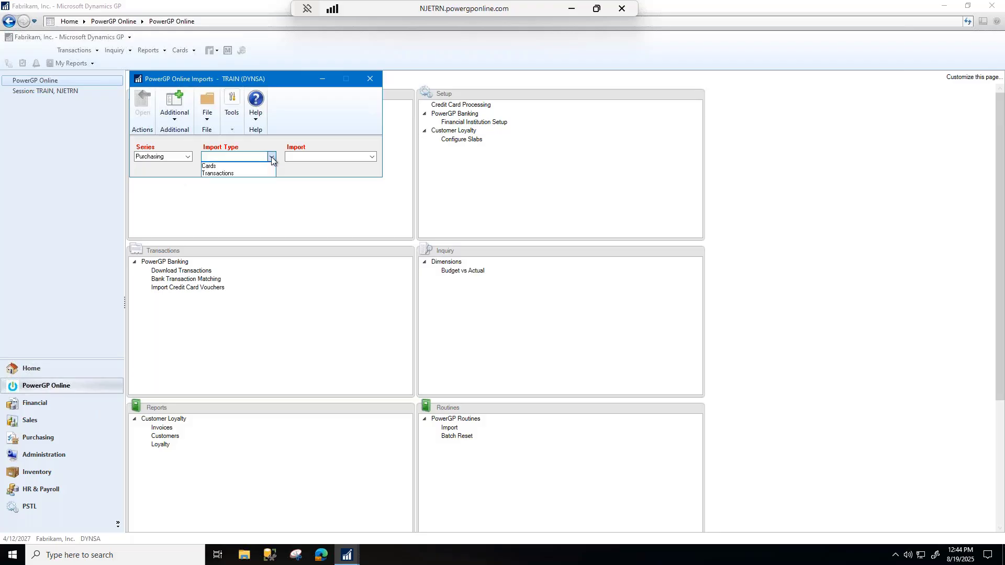
click(250, 173)
click(314, 157)
click(336, 167)
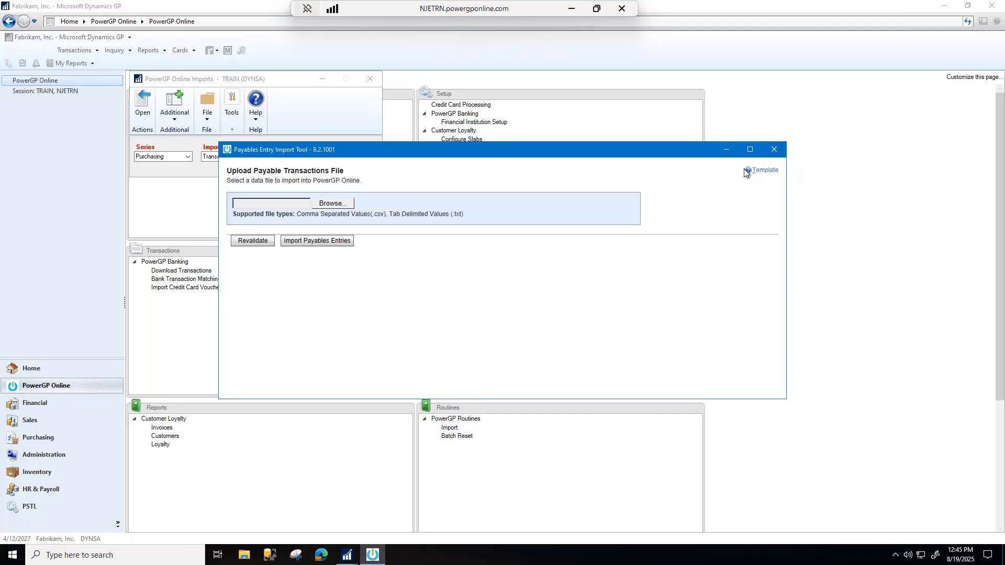
click(764, 172)
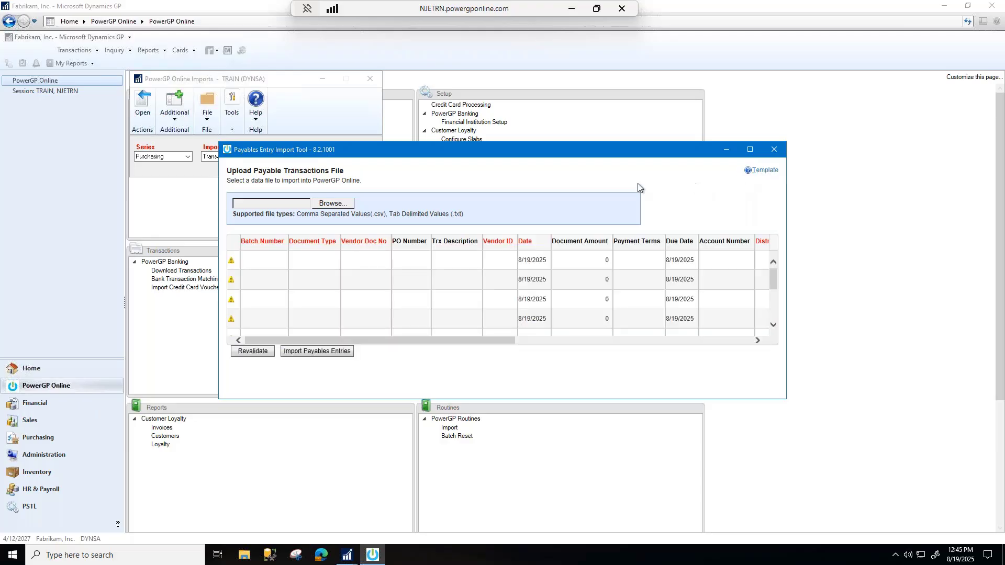
- Load Payables Transactions-Sample.csv from the sample import csv files folder into the Payables Entry Import Tool
click(329, 204)
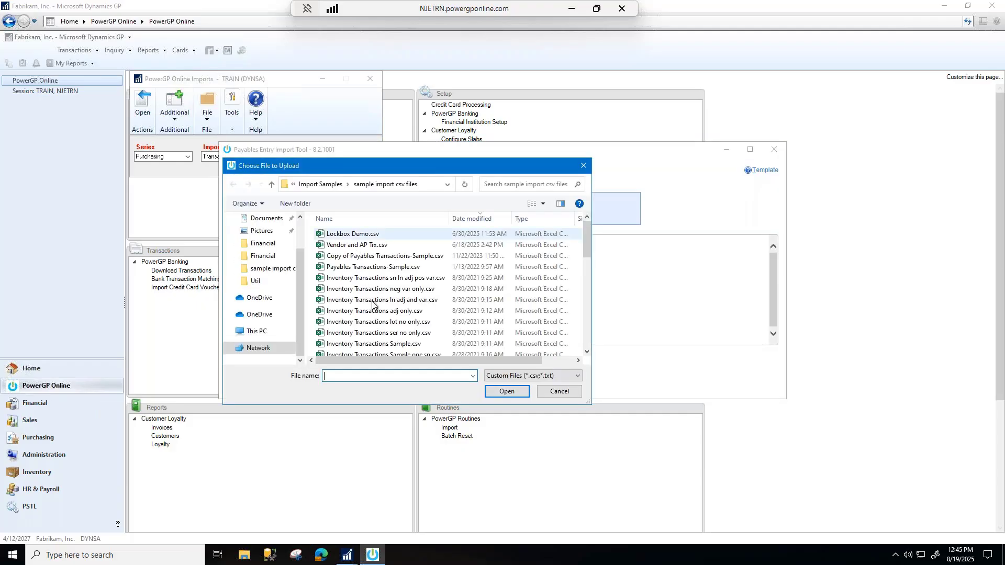
click(373, 267)
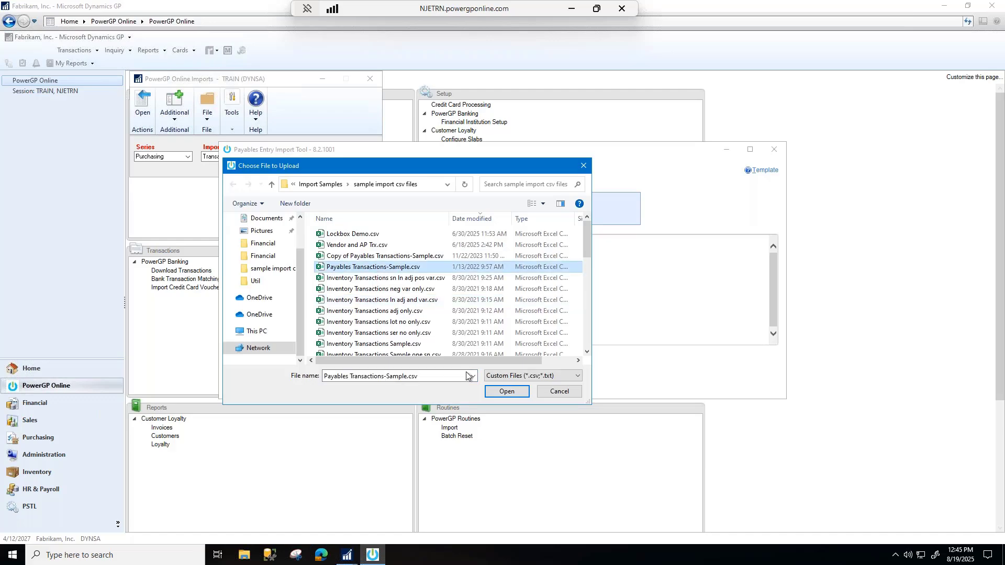
click(505, 392)
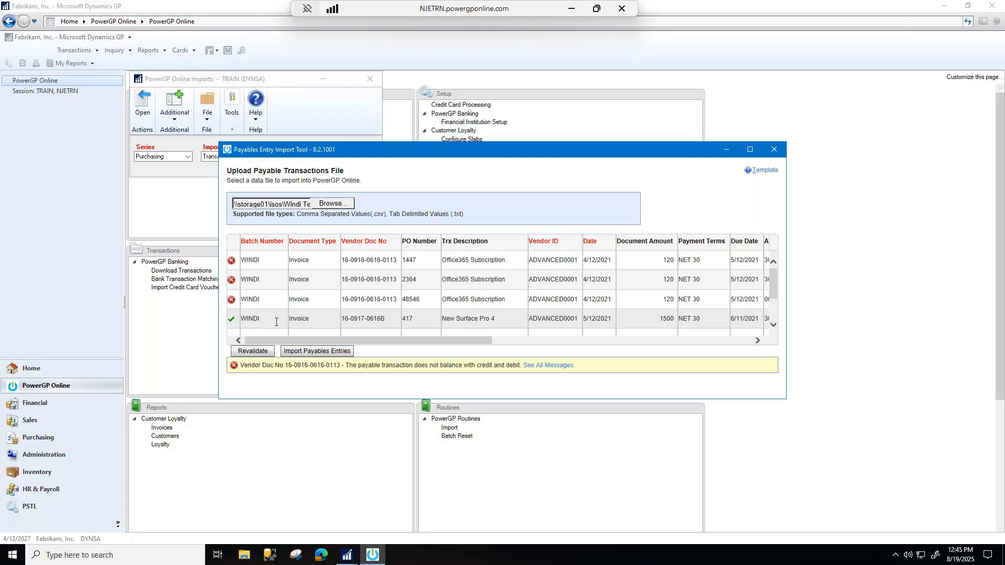
- Check the validation status of the loaded payables rows, and review the full list of validation messages
scroll(771, 323, down, 3)
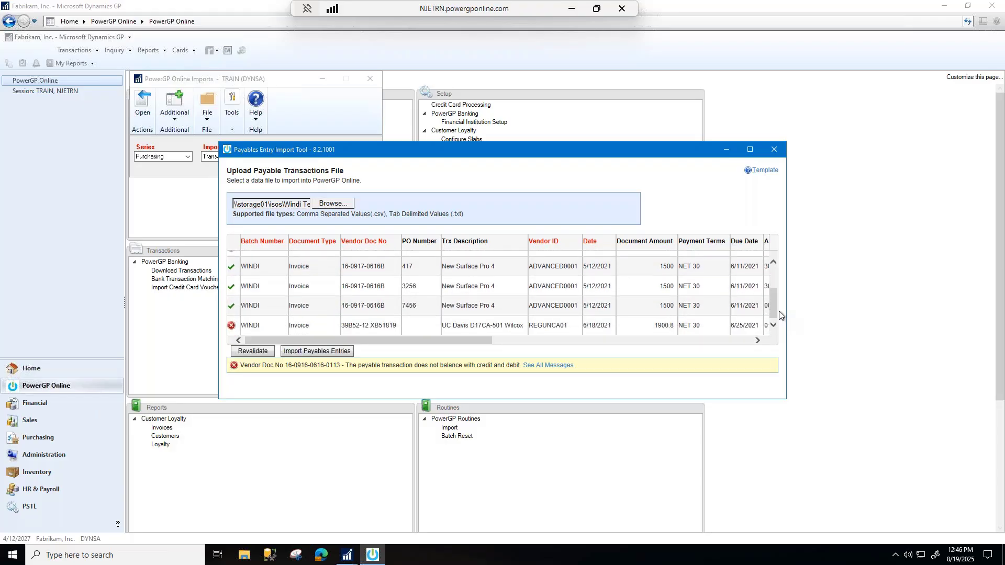
scroll(775, 265, up, 3)
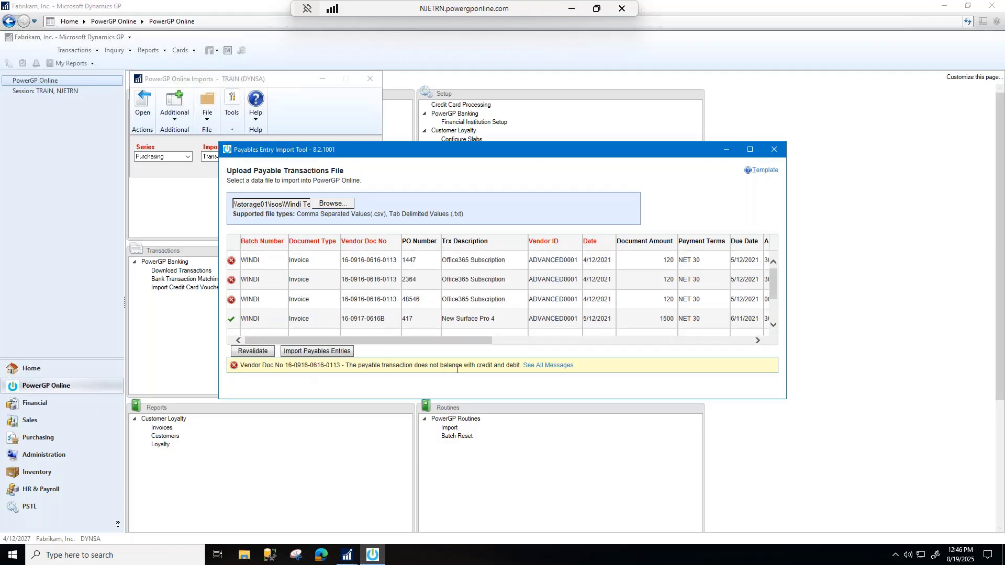
click(553, 366)
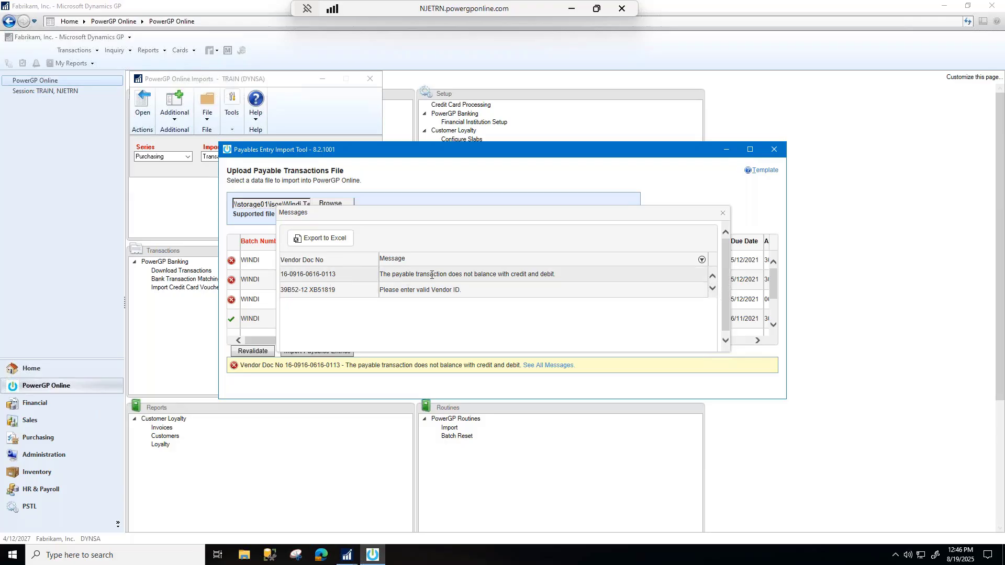
click(722, 212)
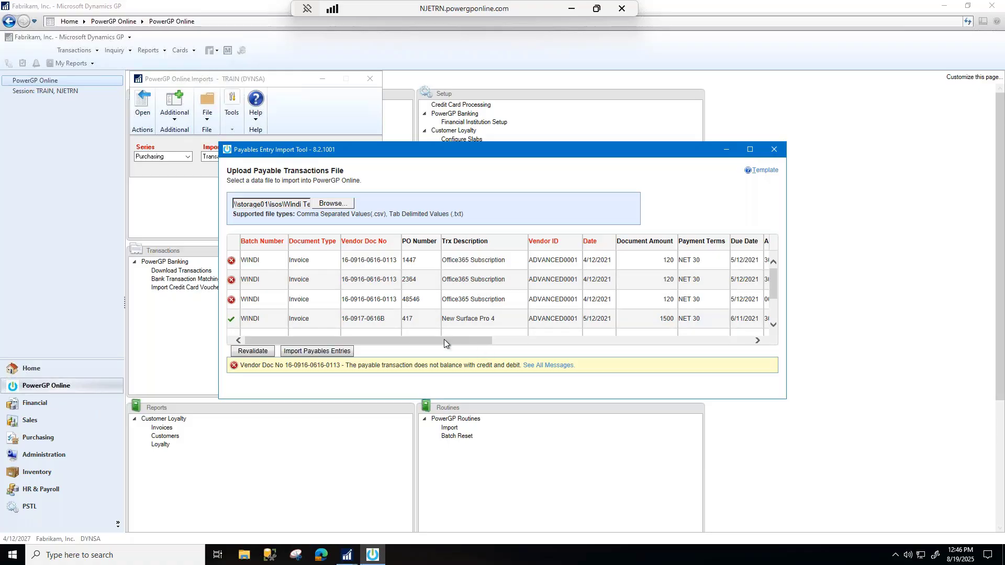
- Examine the account, distribution type, debit and credit columns for all loaded payables rows
drag(430, 341, 631, 343)
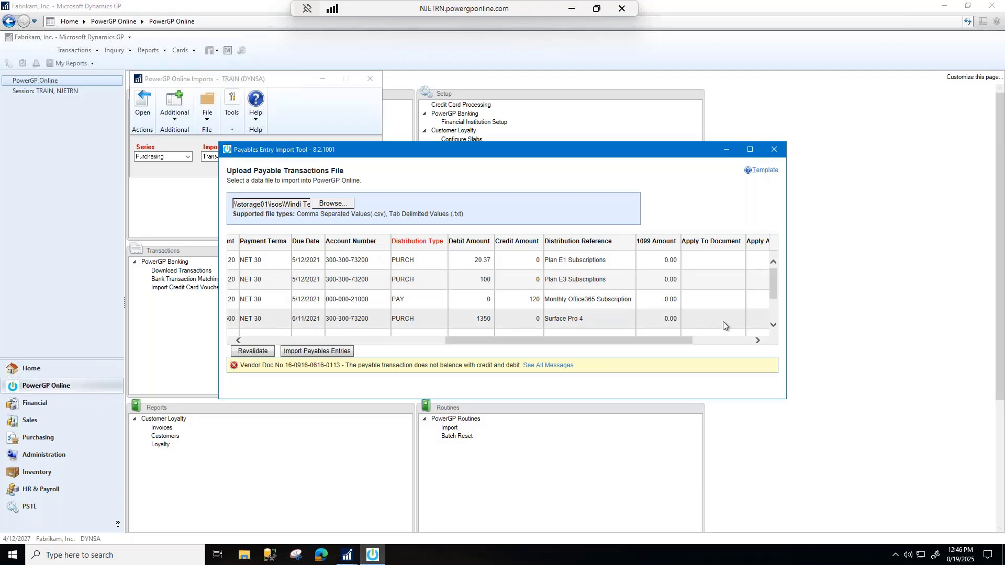
click(774, 324)
click(774, 324)
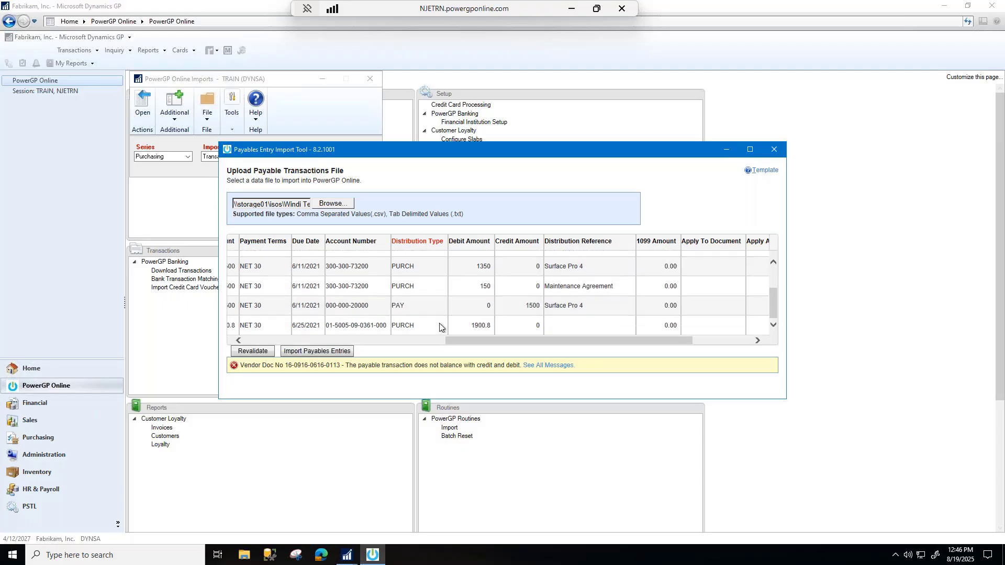
click(774, 270)
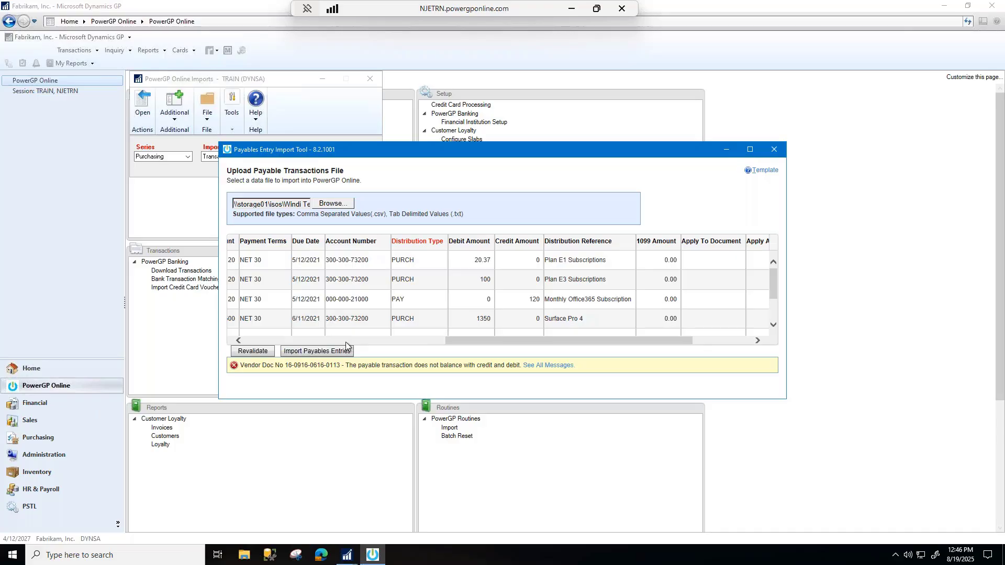
- Try to import the loaded payables entries, and review all messages from the import
click(314, 350)
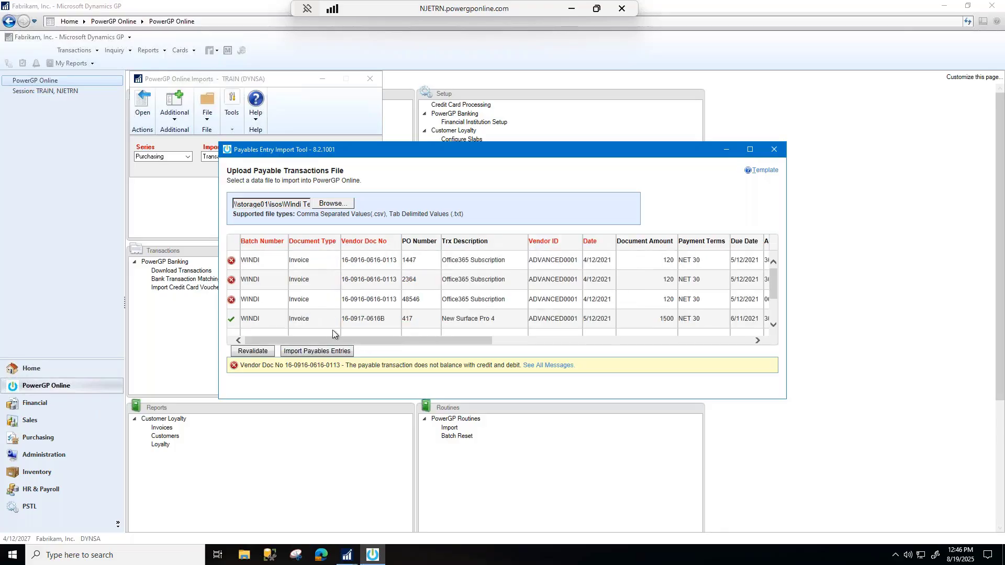
click(774, 327)
click(774, 326)
click(774, 326)
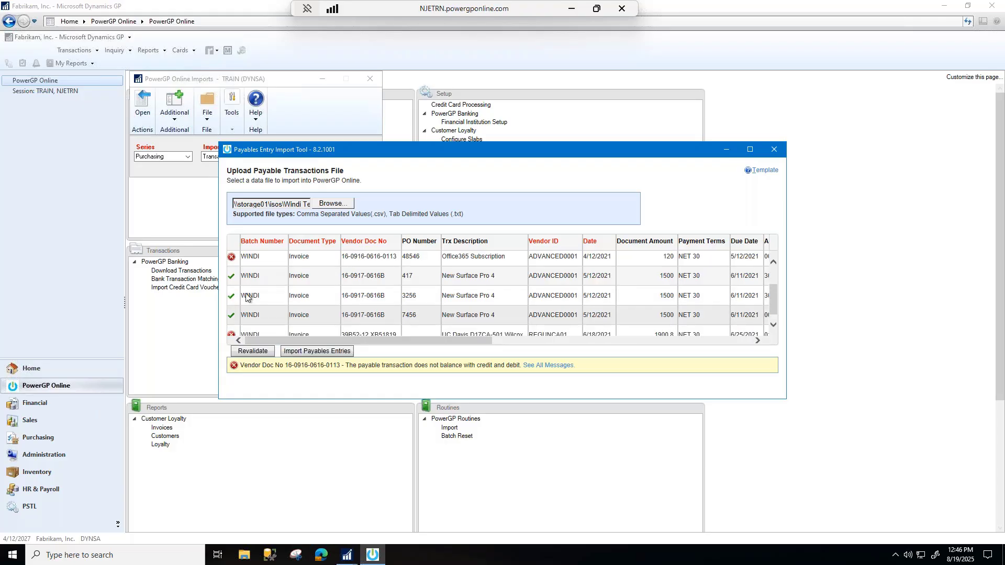
click(334, 354)
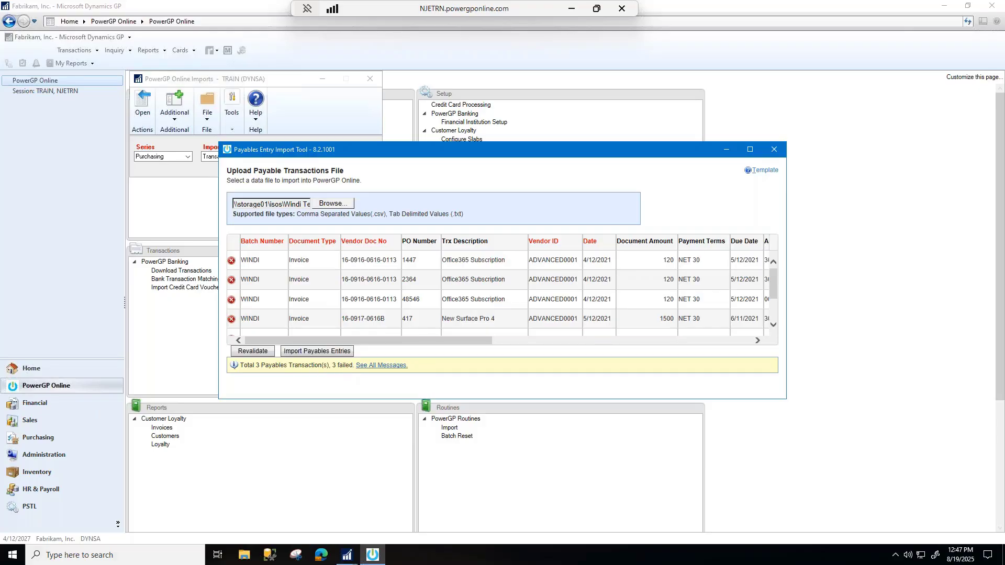
click(378, 366)
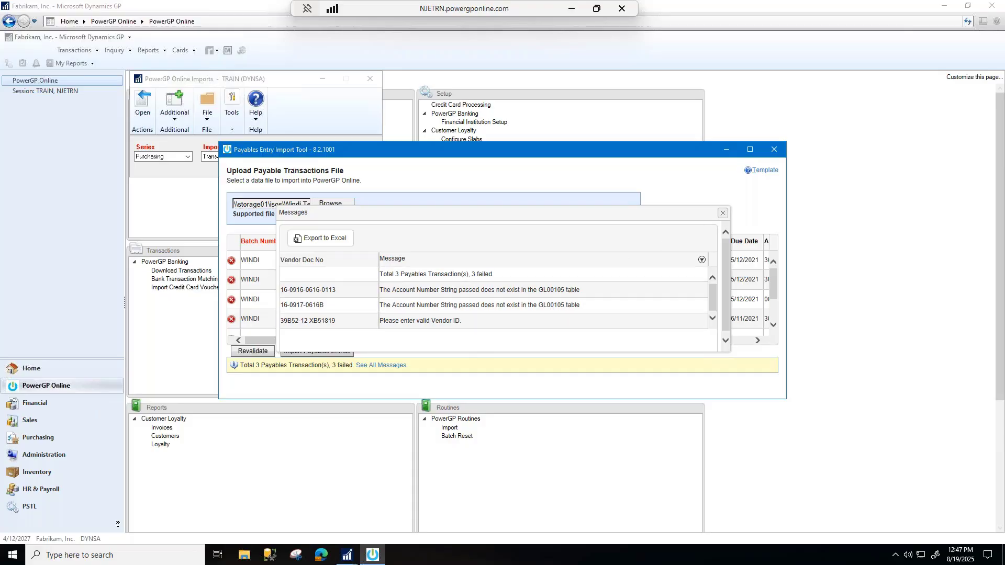
click(722, 213)
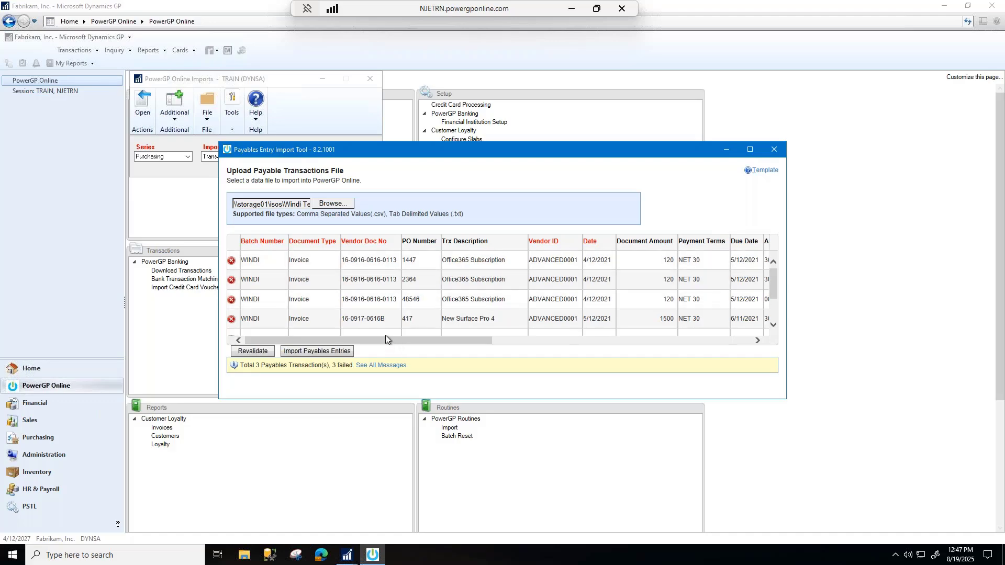
- Inspect the account number on a New Surface Pro 4 line, and close the import tool and the PowerGP Online Imports window
scroll(388, 335, down, 1)
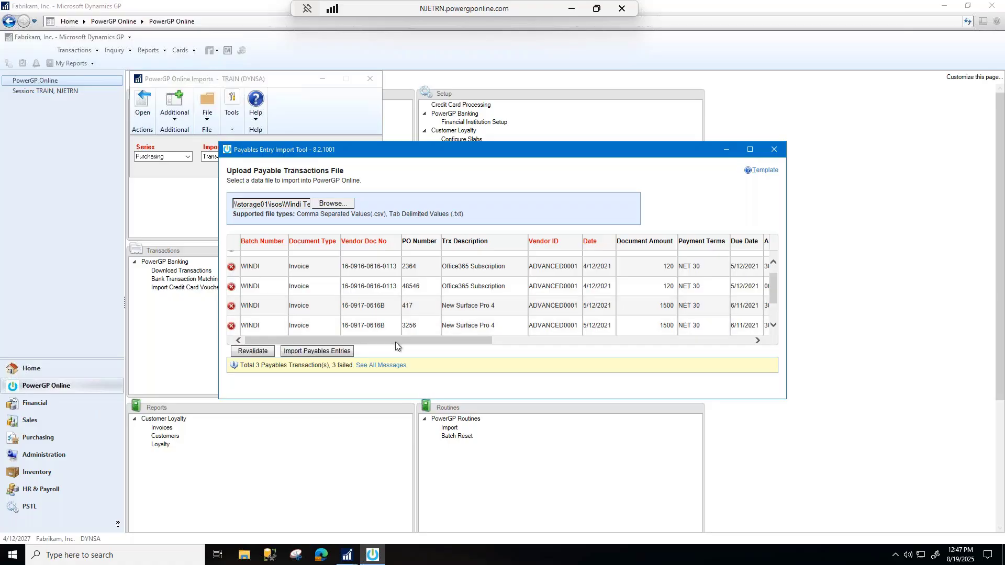
drag(395, 341, 514, 343)
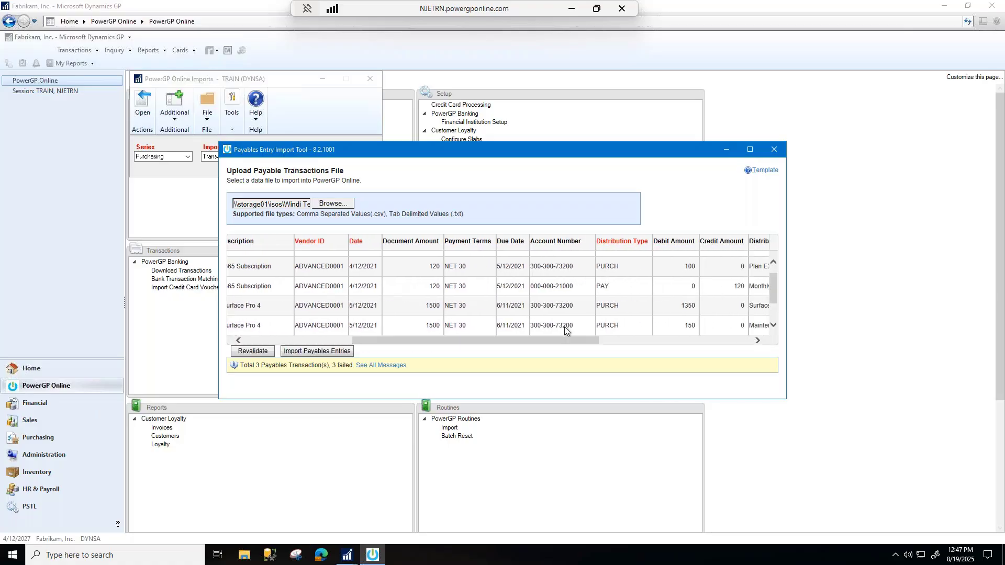
click(578, 305)
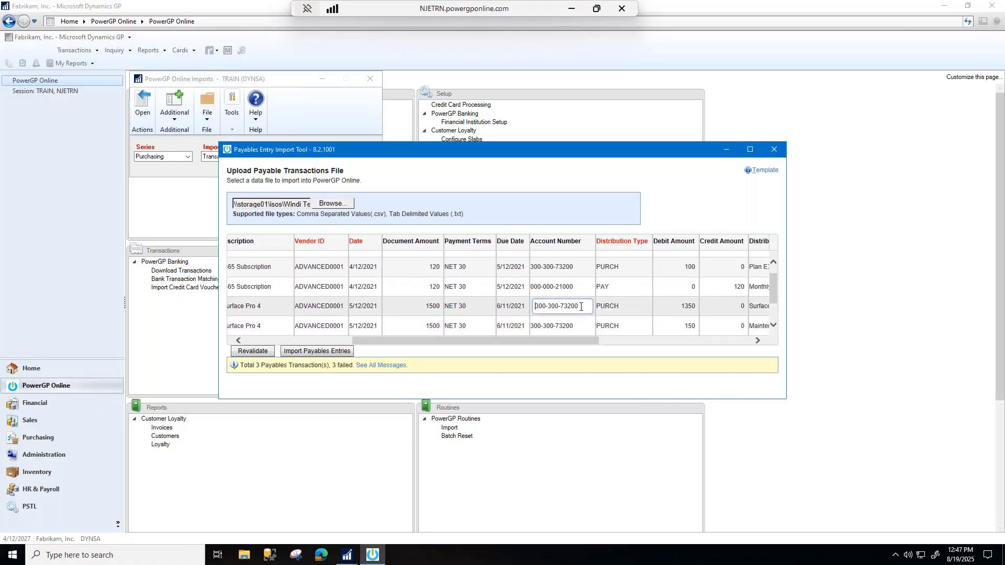
drag(581, 307, 532, 312)
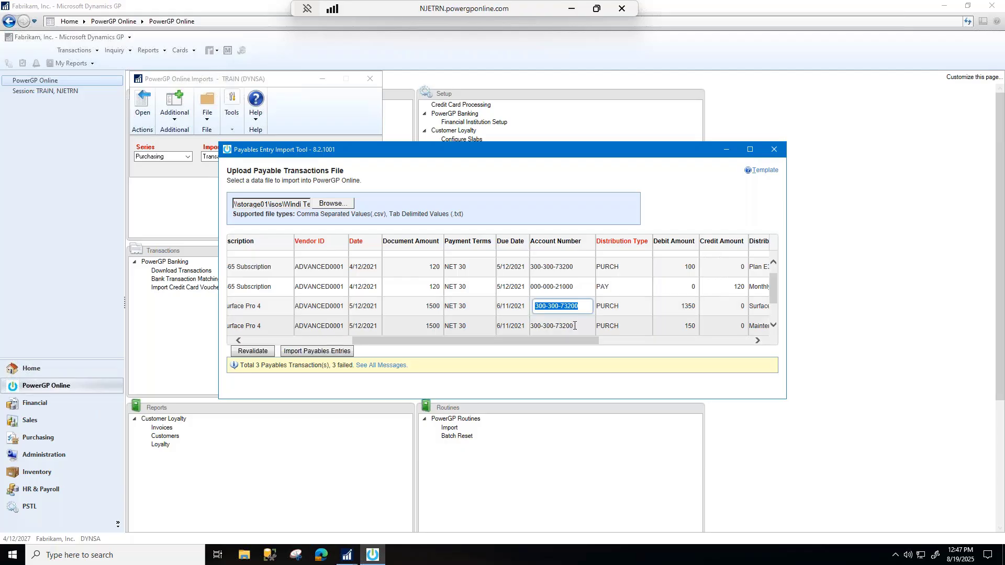
click(774, 149)
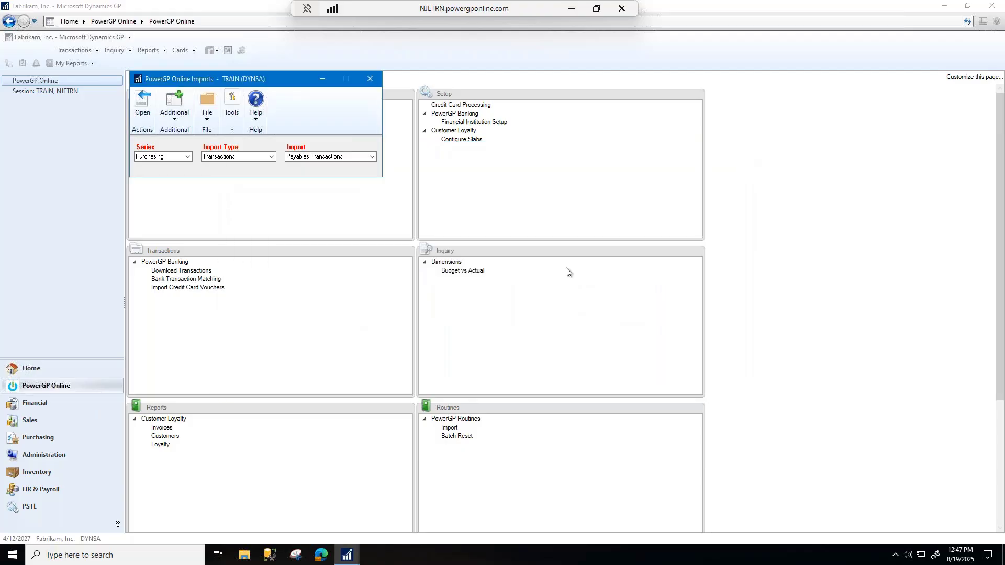
click(369, 77)
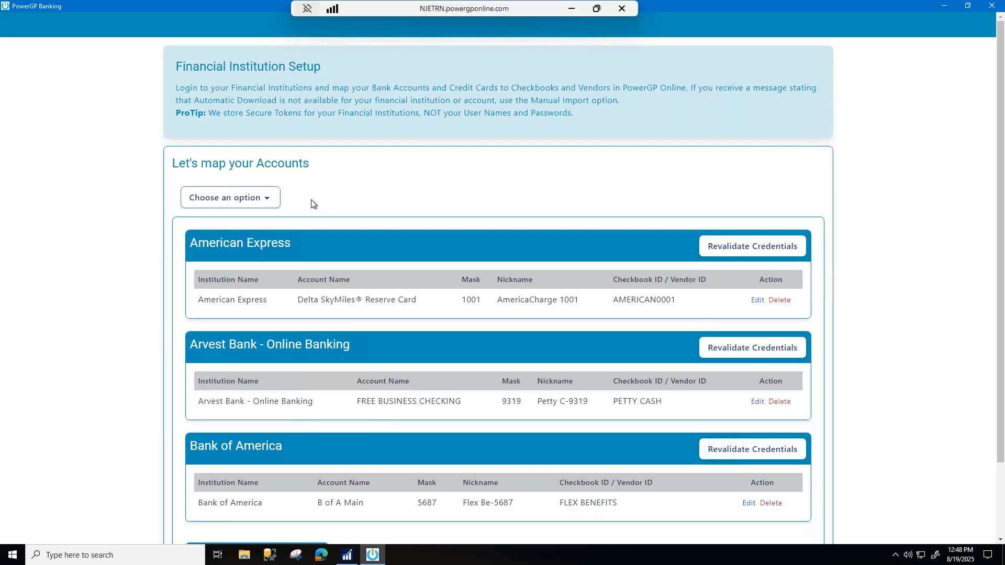
- Review the account mapping options and the mapped institutions in Financial Institution Setup, and close the setup page
click(273, 201)
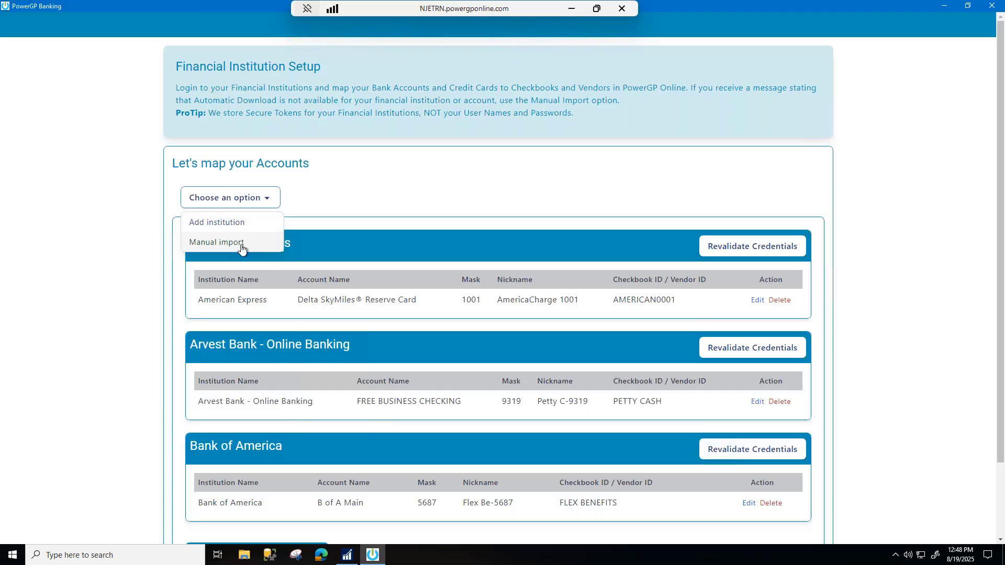
click(341, 194)
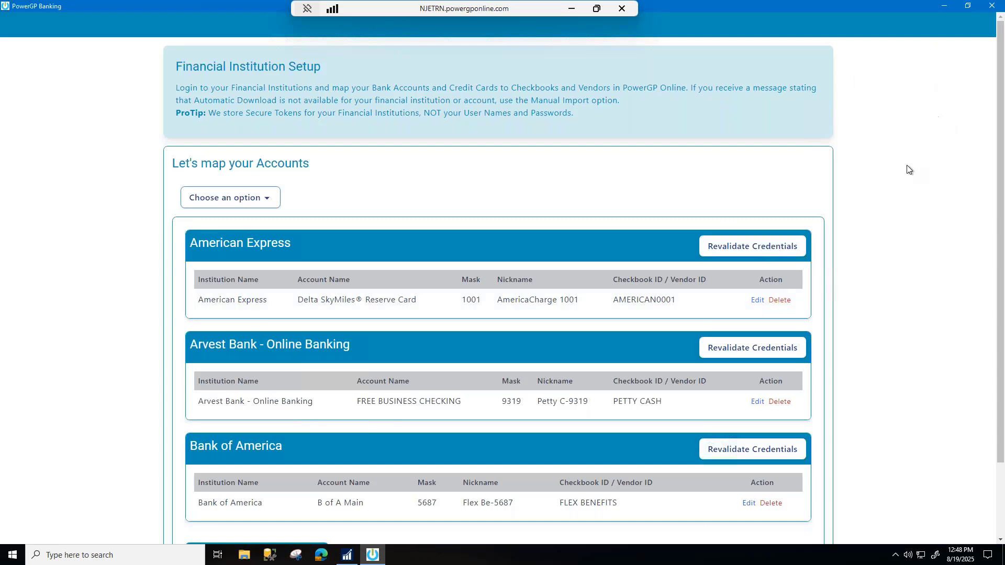
scroll(909, 169, down, 3)
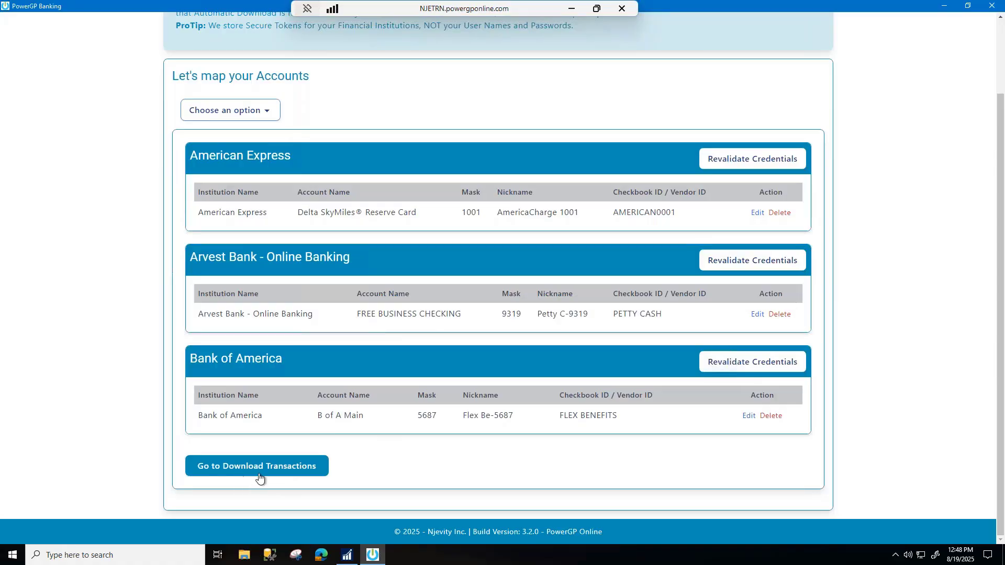
scroll(880, 197, up, 3)
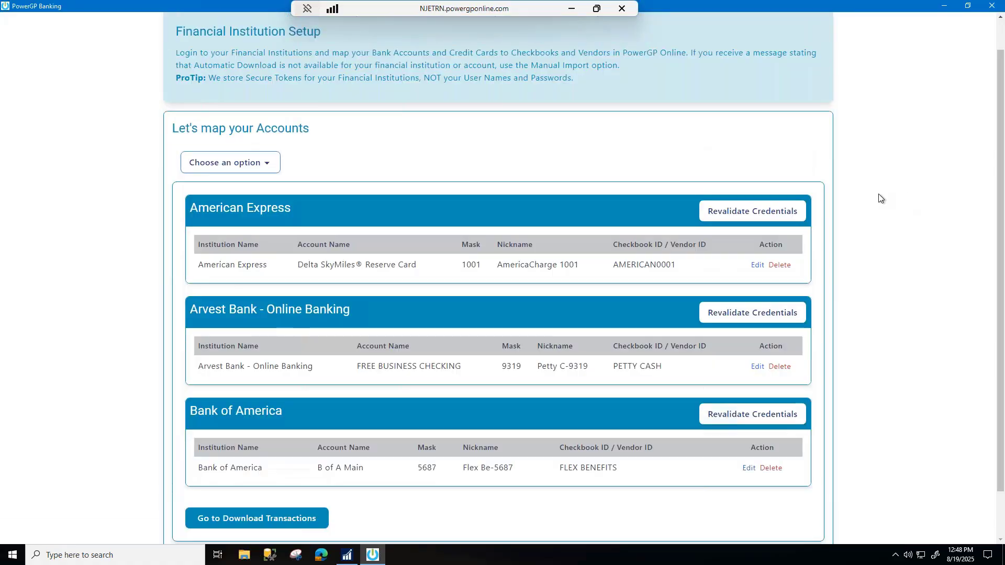
click(991, 6)
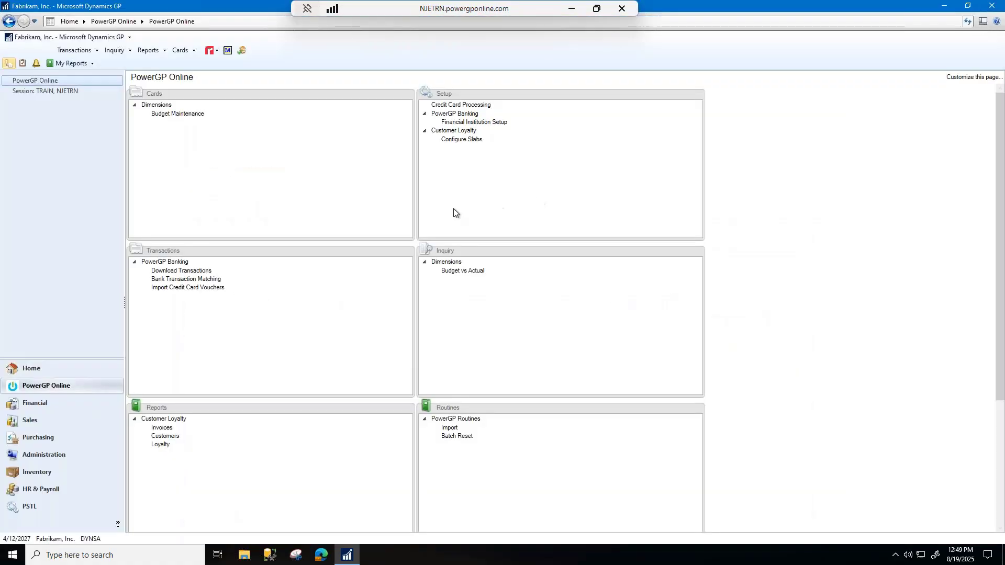
- Open the bank transaction download page and try to download Arvest Bank - Online Banking transactions since the last download
click(203, 271)
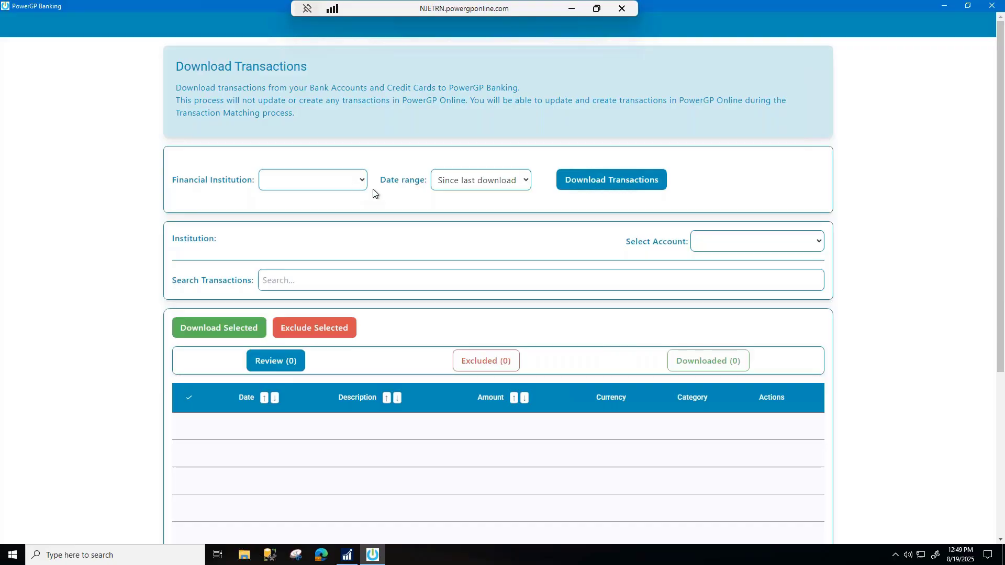
click(362, 180)
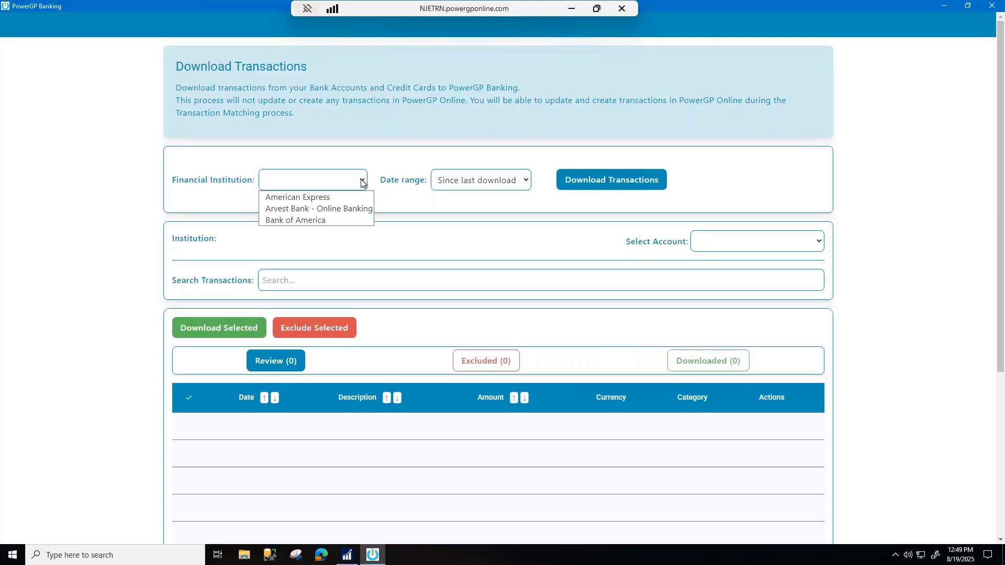
click(326, 209)
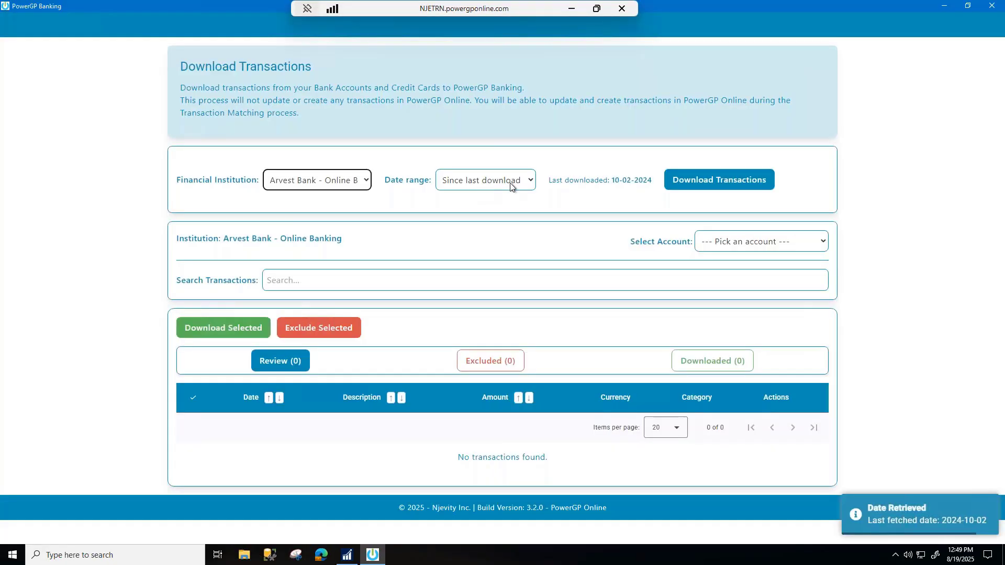
click(528, 181)
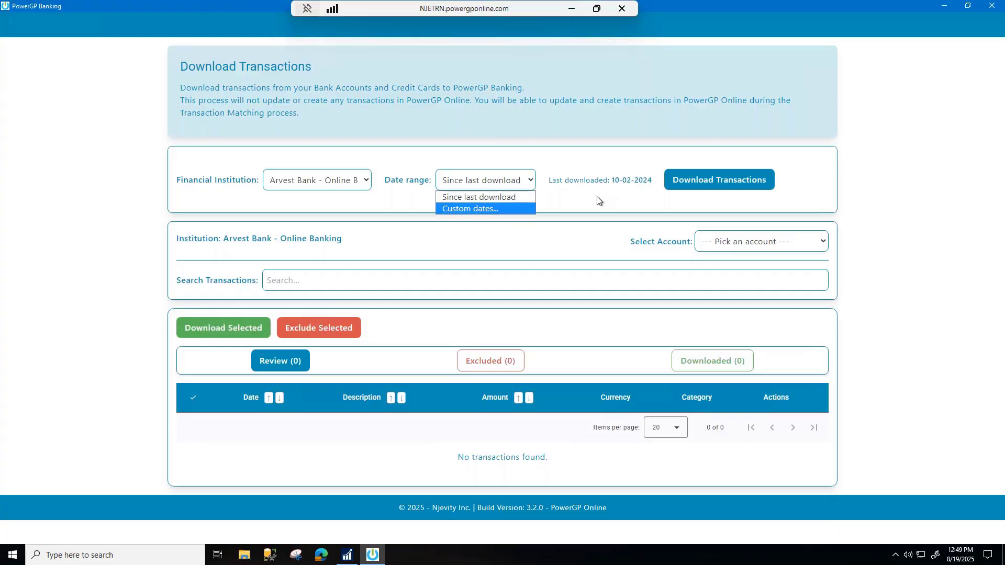
click(708, 181)
click(709, 181)
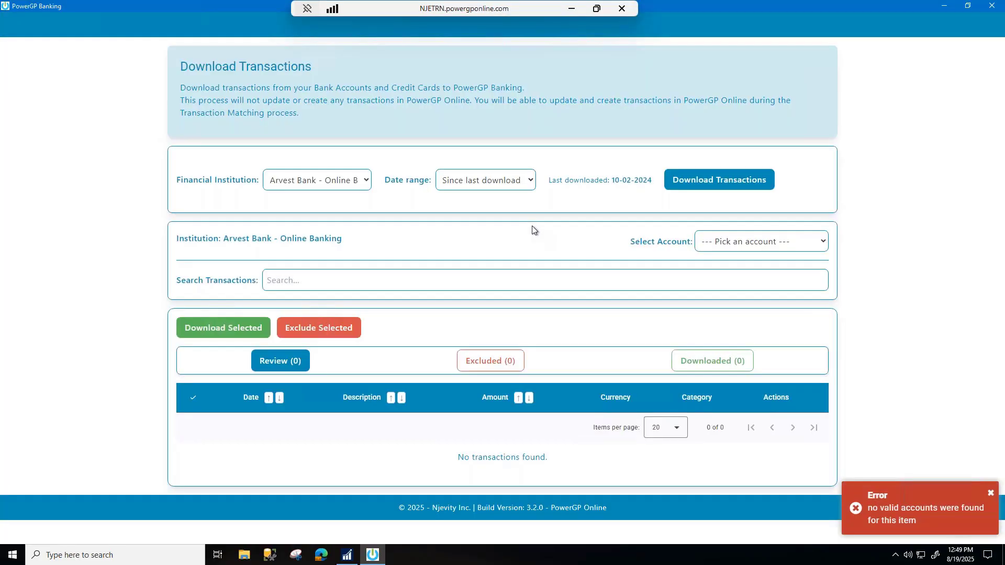
- View the already downloaded transactions of Arvest Bank's petty cash account
click(817, 241)
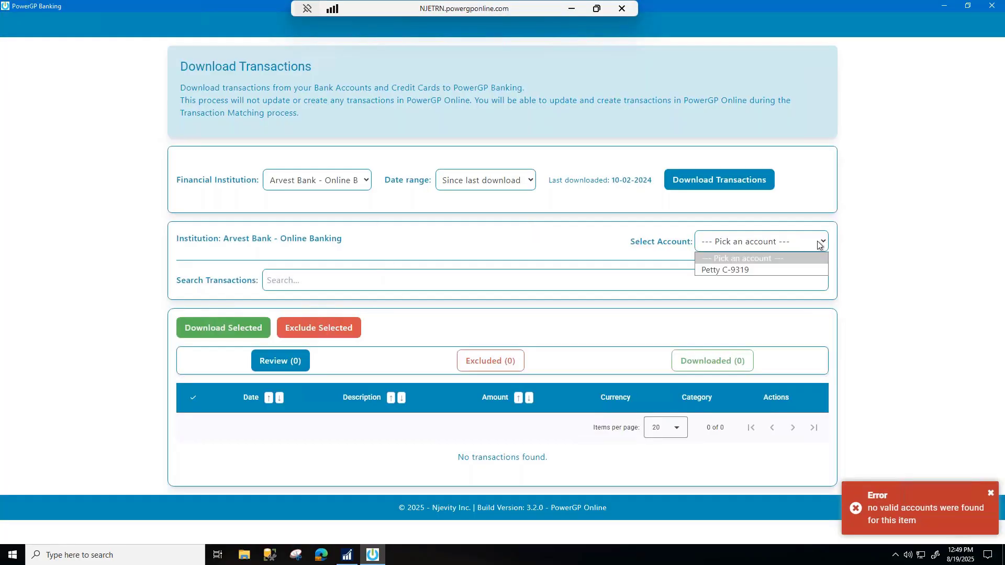
click(746, 273)
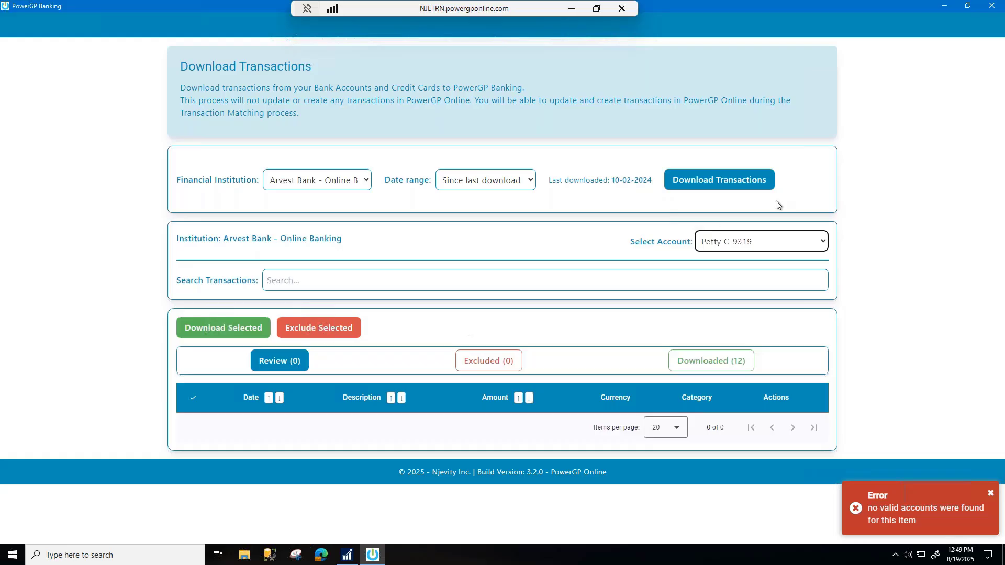
click(705, 367)
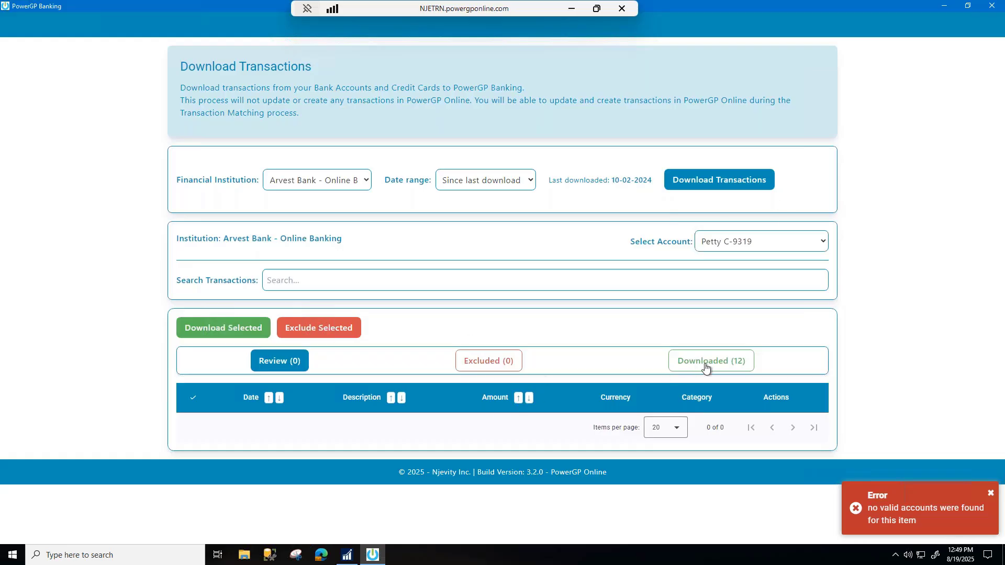
scroll(508, 337, down, 2)
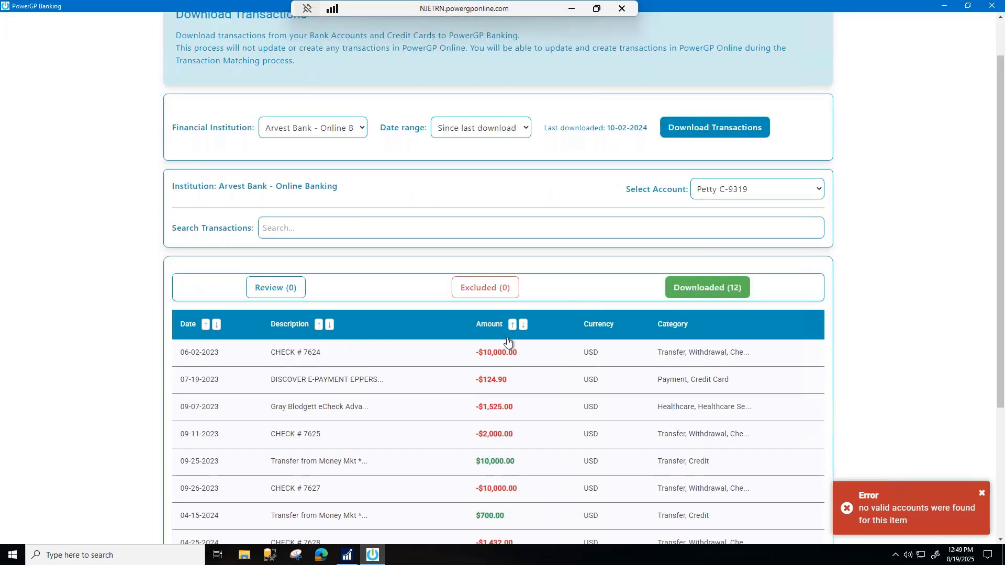
- Review the downloaded, excluded and review lists of the petty cash account's transactions, and close the download page
scroll(626, 357, down, 1)
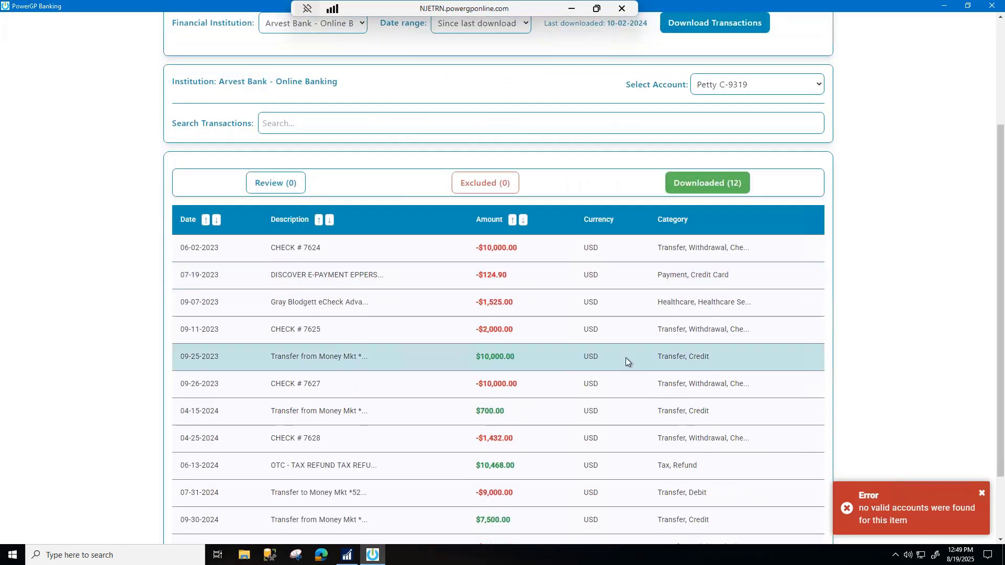
click(472, 187)
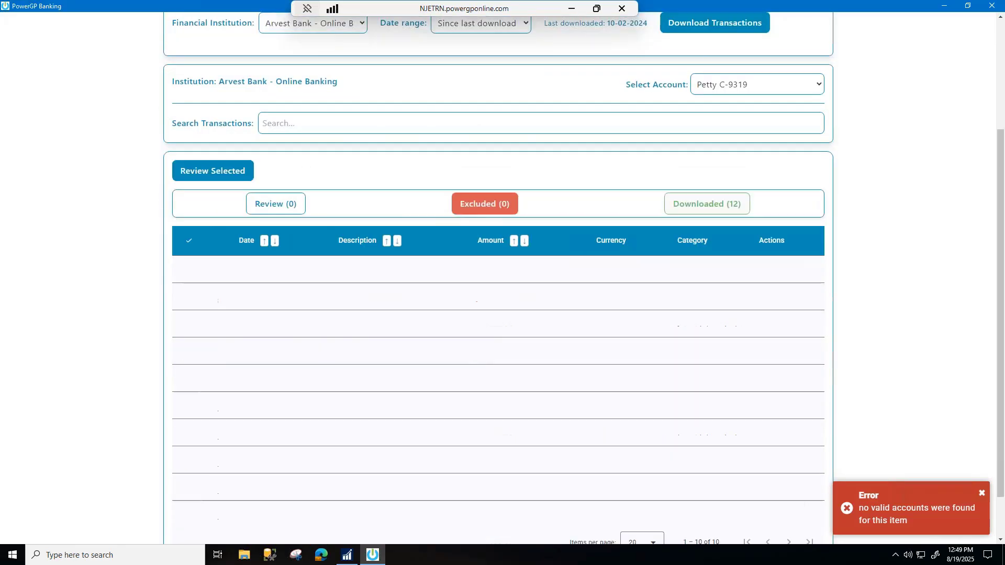
click(262, 207)
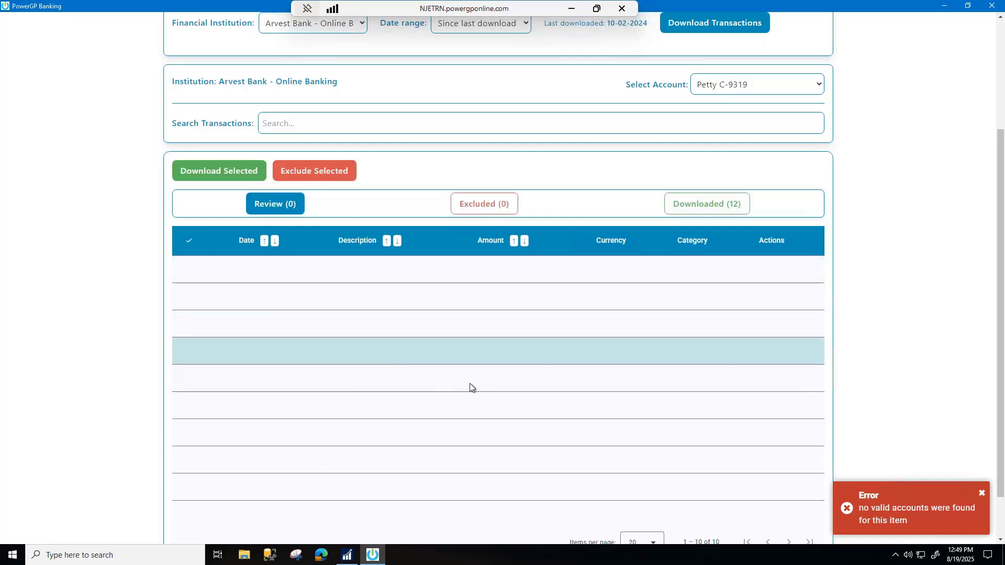
click(991, 5)
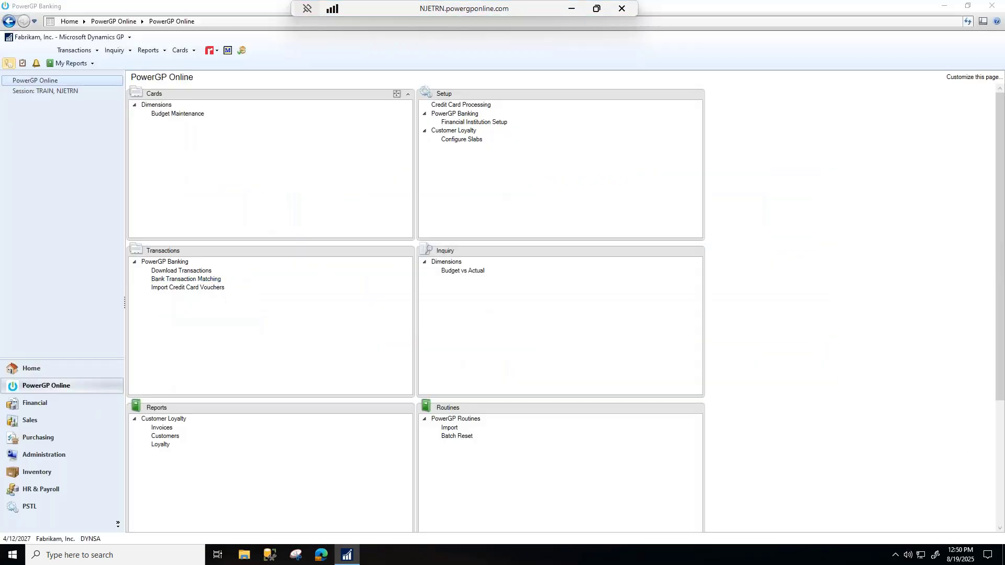
- Open Bank Transaction Matching and load the petty cash checkbook with statement date 12/31/2024
right_click(596, 243)
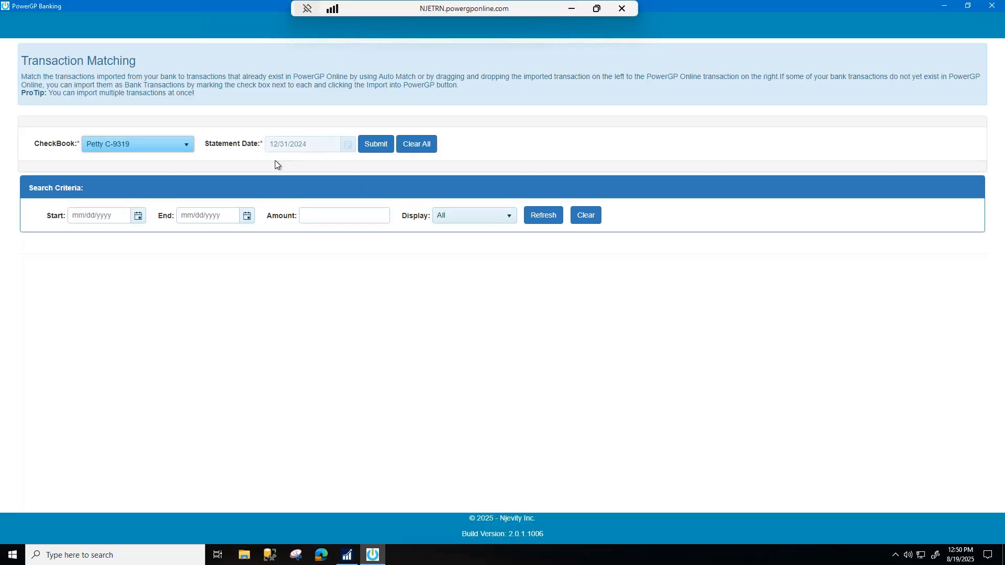
click(367, 149)
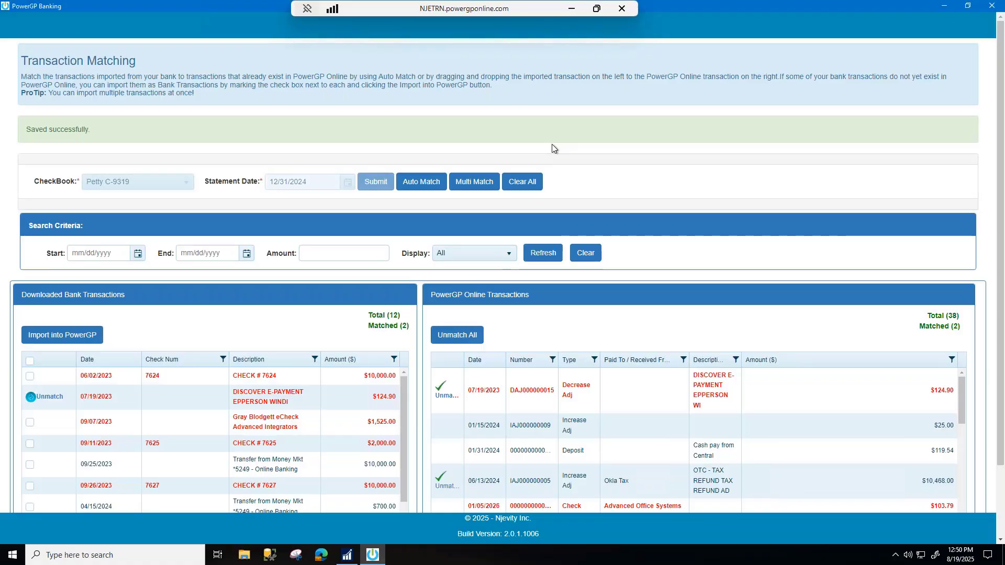
- Start importing the $1,525.00 bank transaction dated 09/07/2023 into PowerGP, with transaction type Check and check number 55655
scroll(595, 402, down, 1)
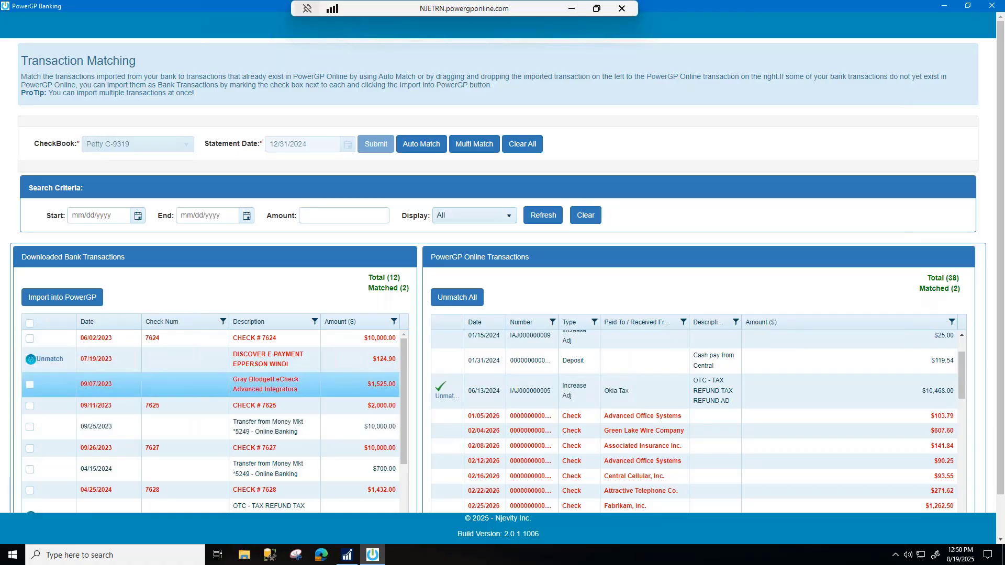
click(30, 386)
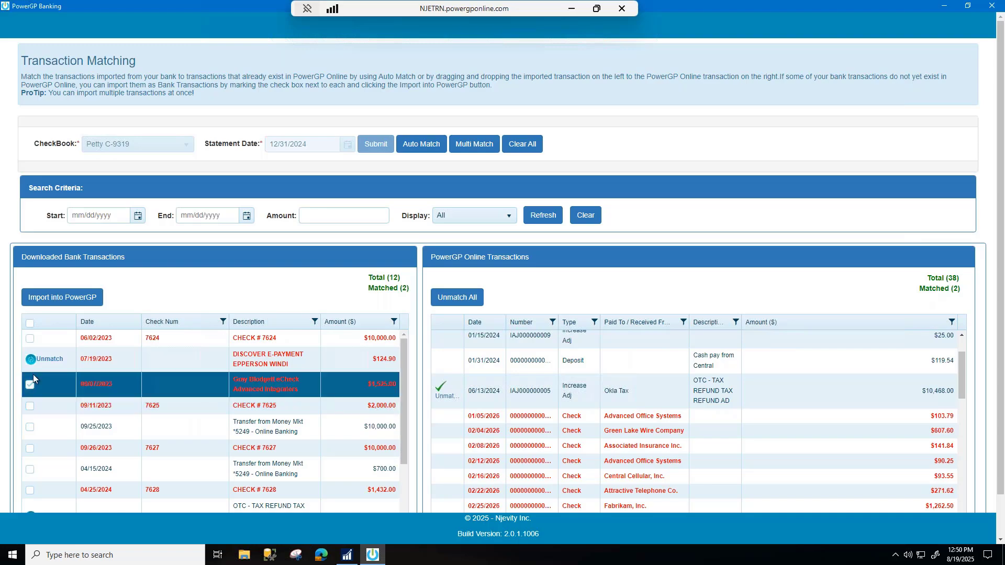
click(48, 296)
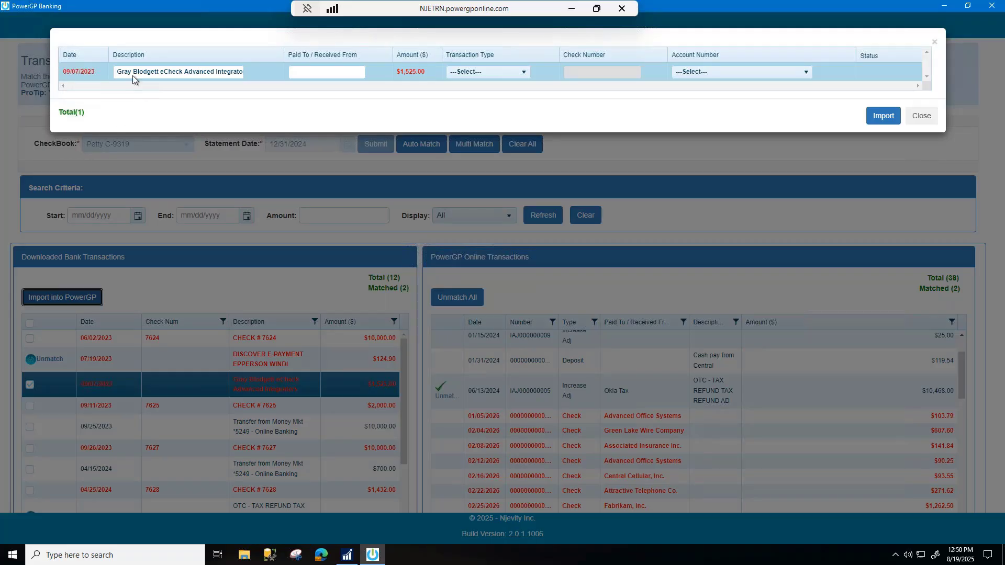
click(323, 72)
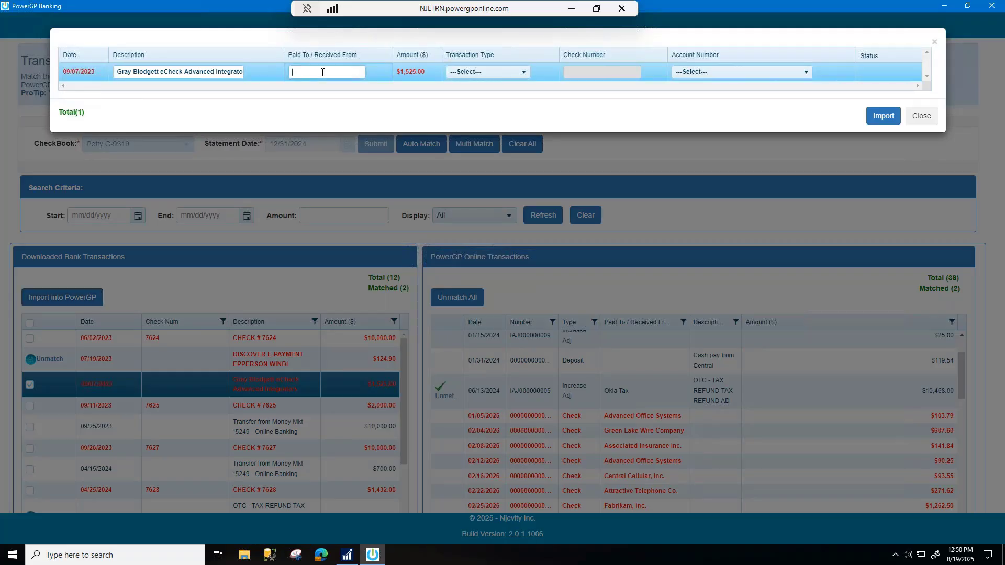
click(521, 72)
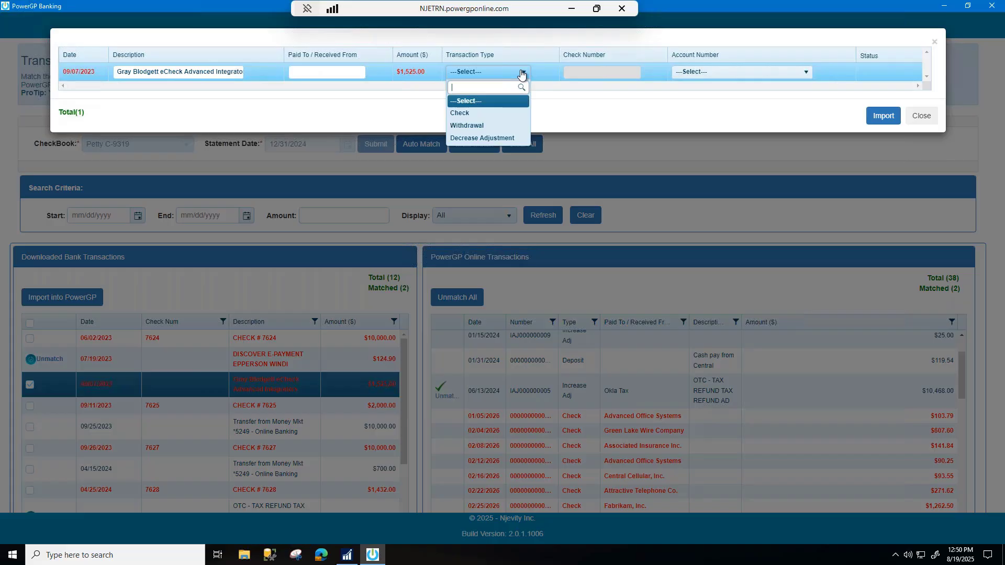
click(485, 114)
click(588, 76)
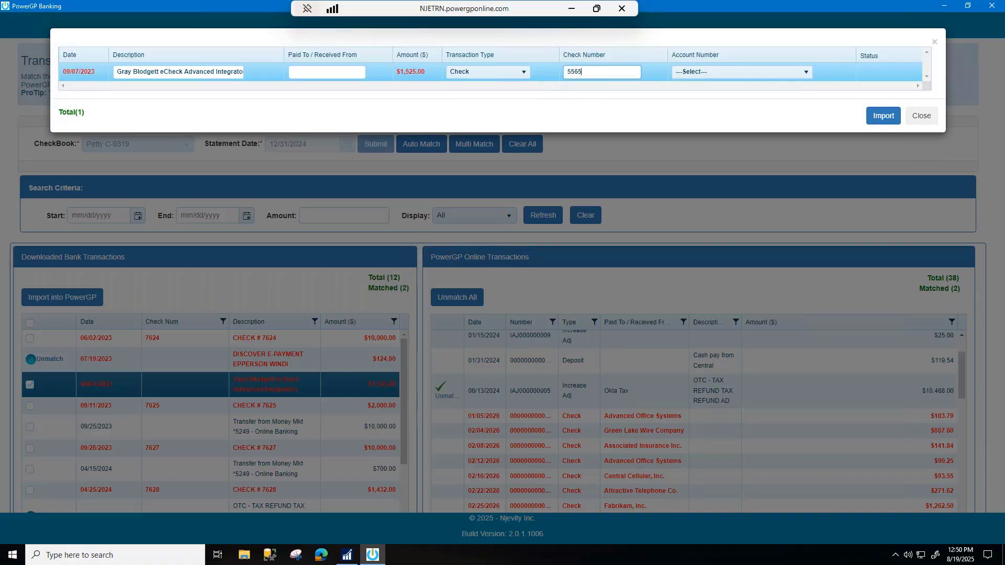
- Assign the administration Dues & Subscriptions account 100-6160-00 to the $1,525.00 check and import it
click(703, 78)
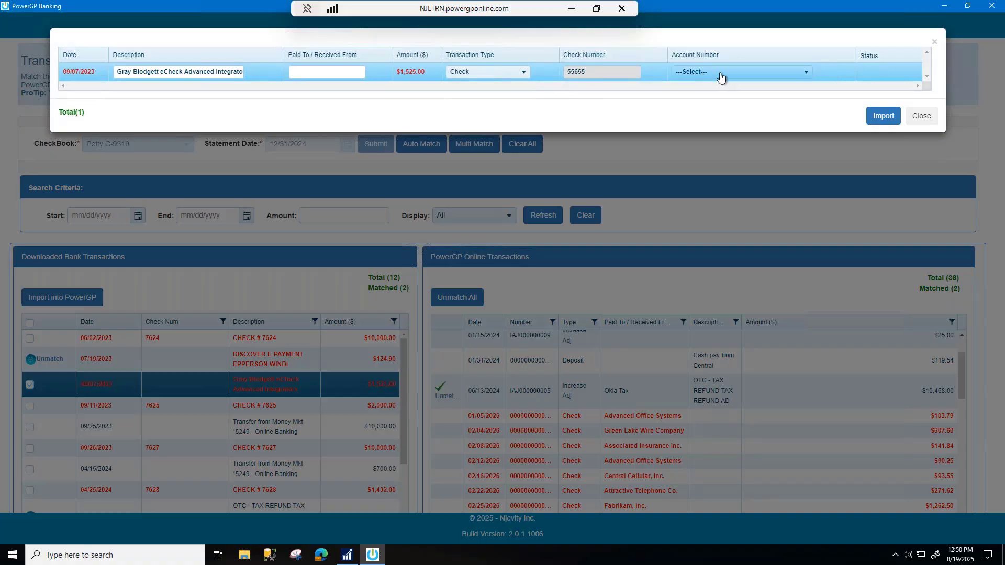
click(693, 77)
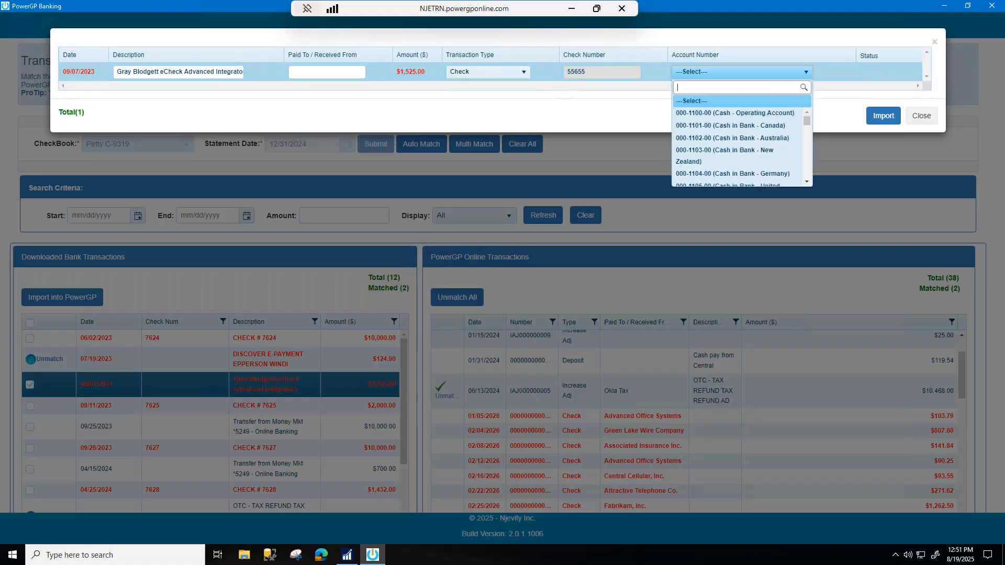
text(dues)
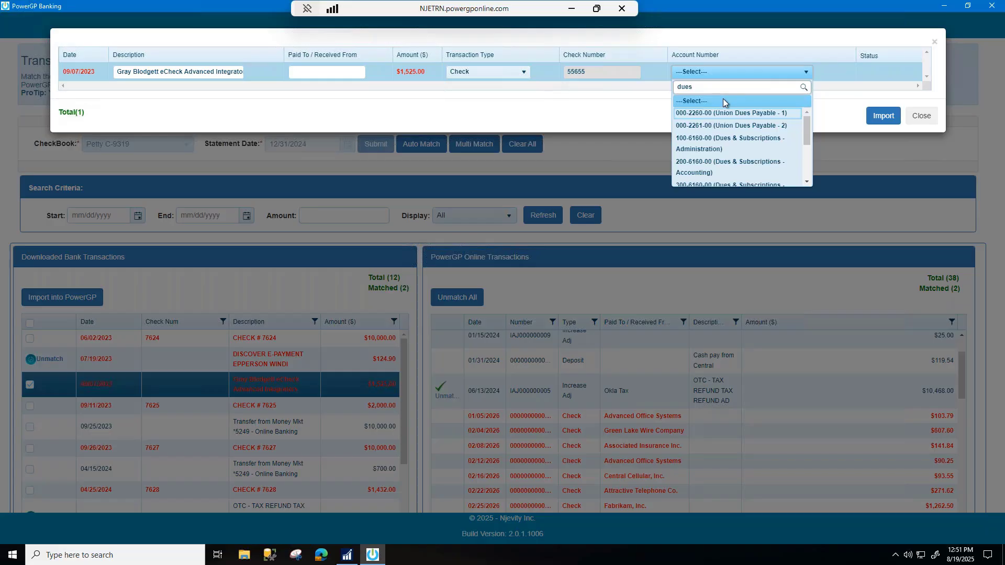
click(722, 140)
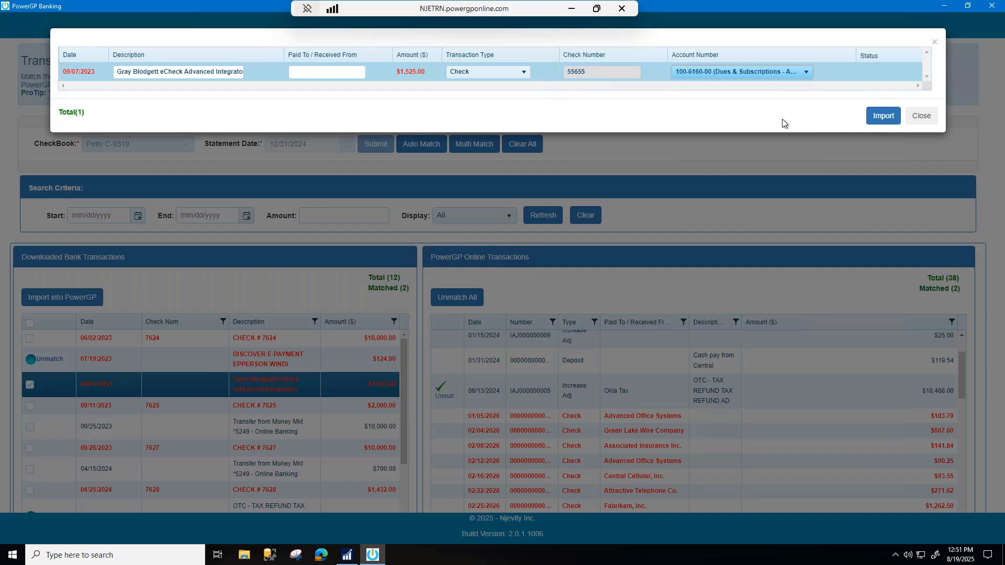
click(892, 117)
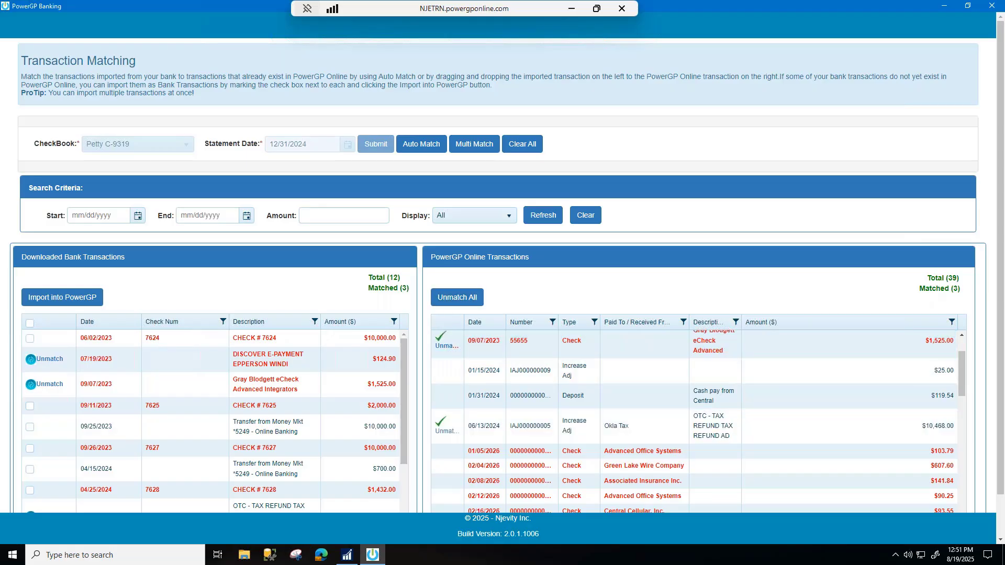
- Unmatch all transactions, and run Auto Match to match all the proposed pairs again
click(457, 297)
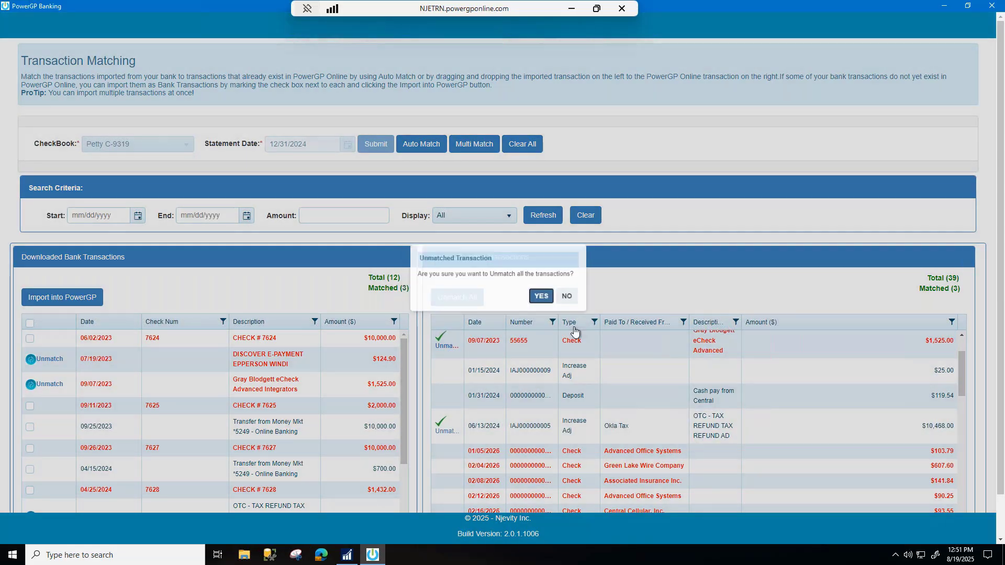
key(Return)
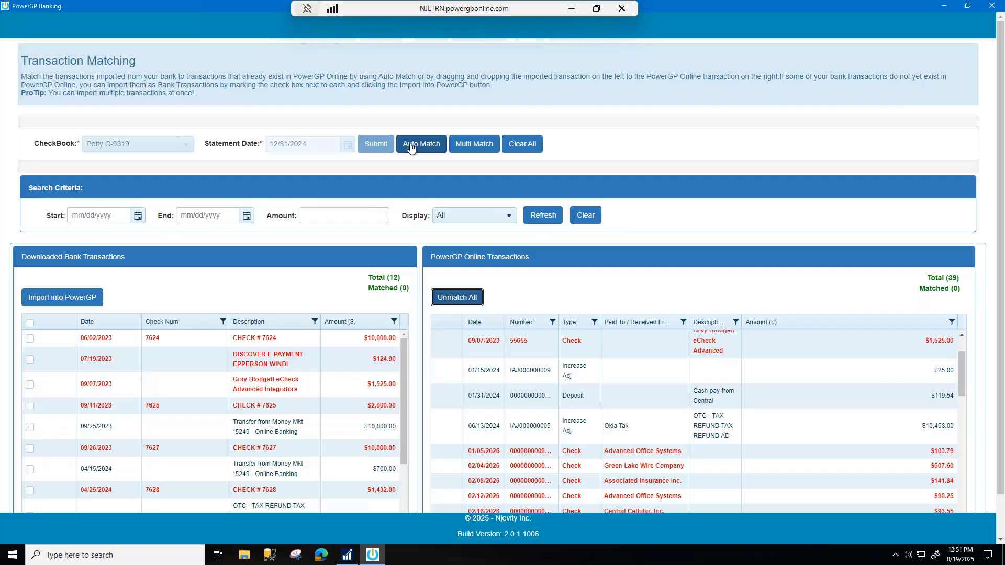
click(411, 147)
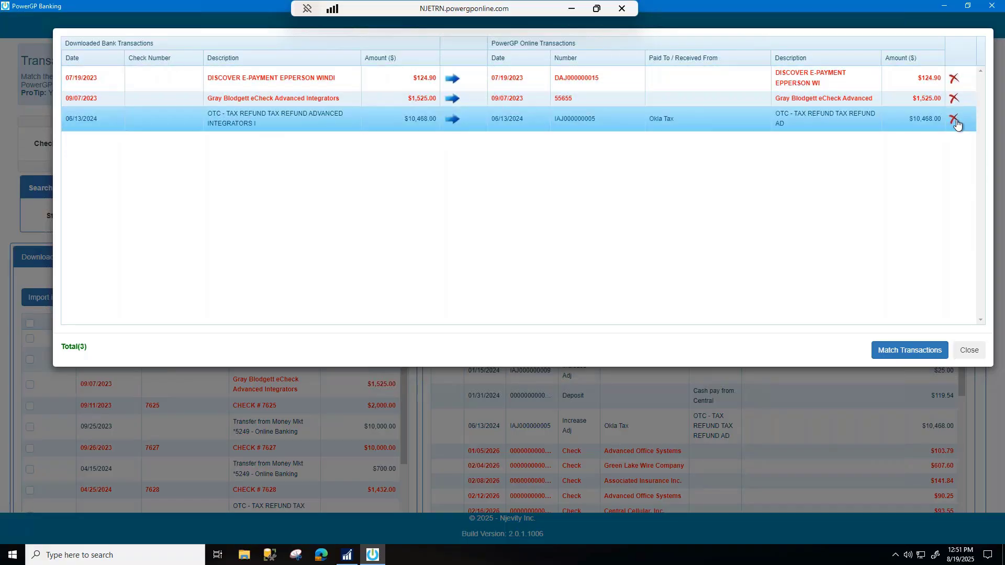
click(918, 350)
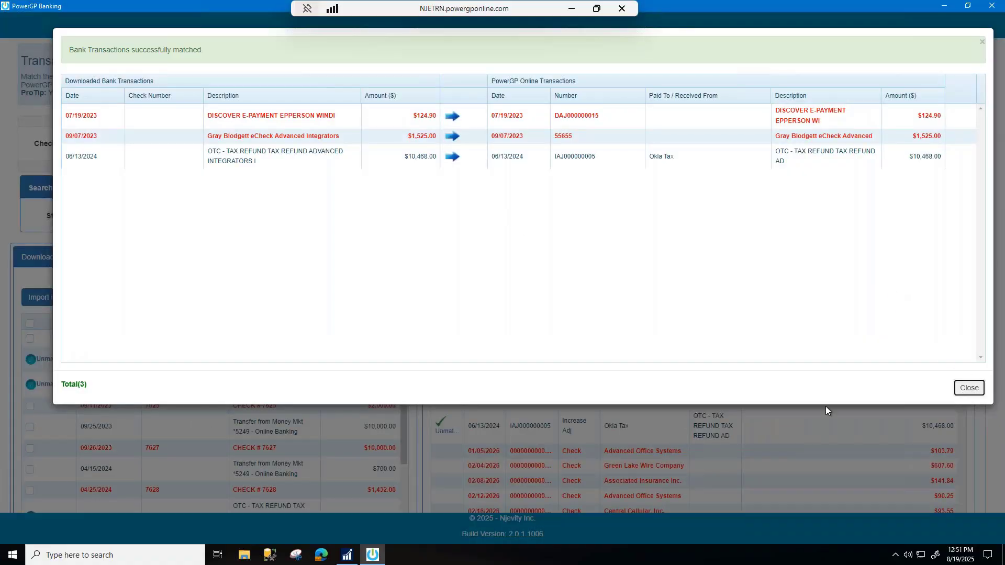
click(969, 388)
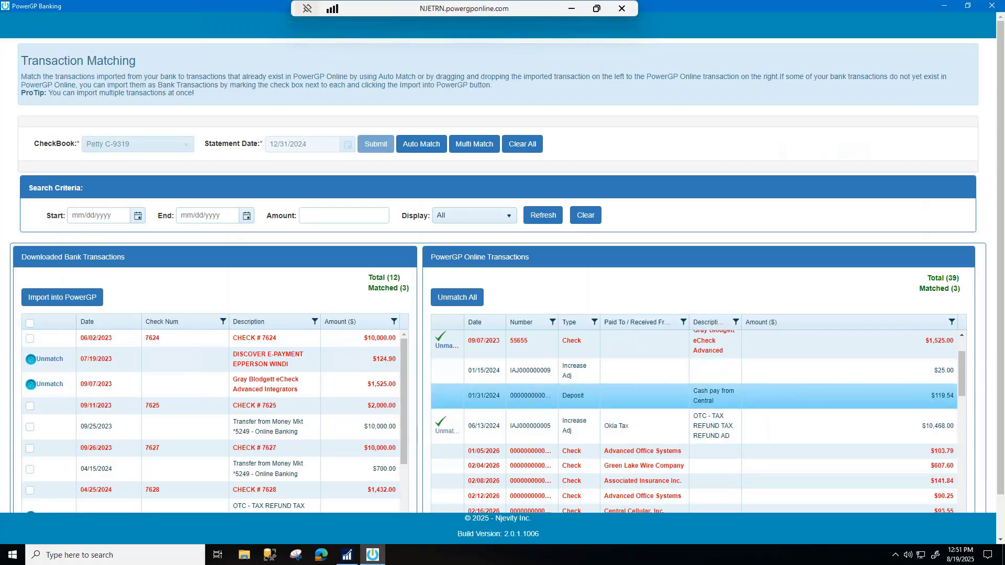
- View the display filter options in the transaction search criteria
click(510, 218)
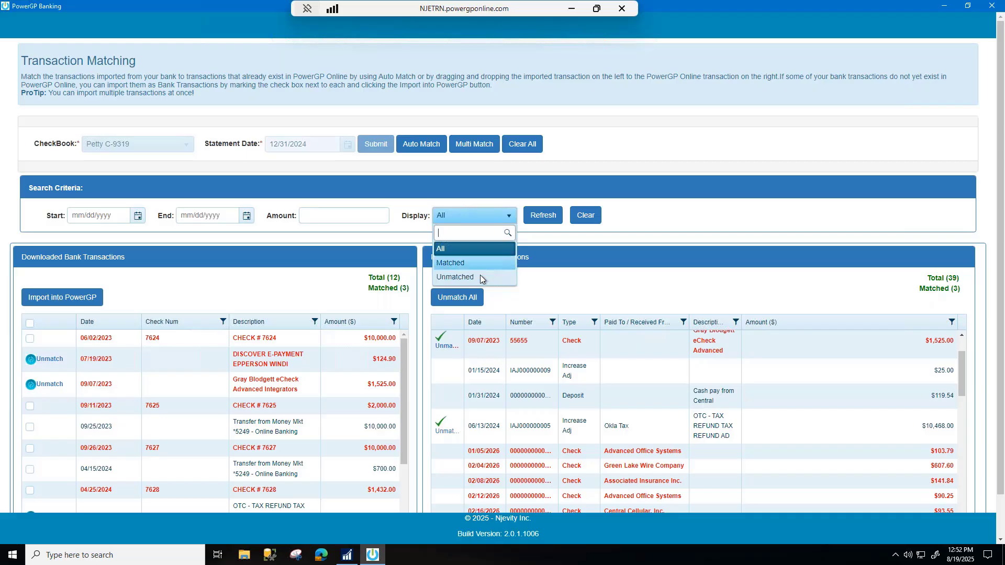
click(696, 199)
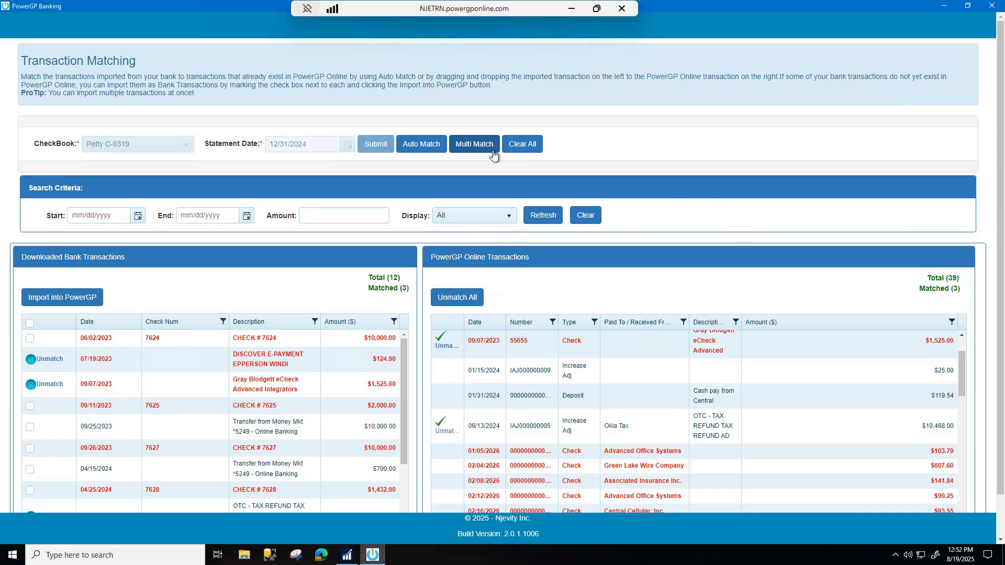
- Try Multi Match with the five PowerGP checks dated 02/04/2026 to 02/22/2026 against bank check 7625, and leave without matching
click(476, 145)
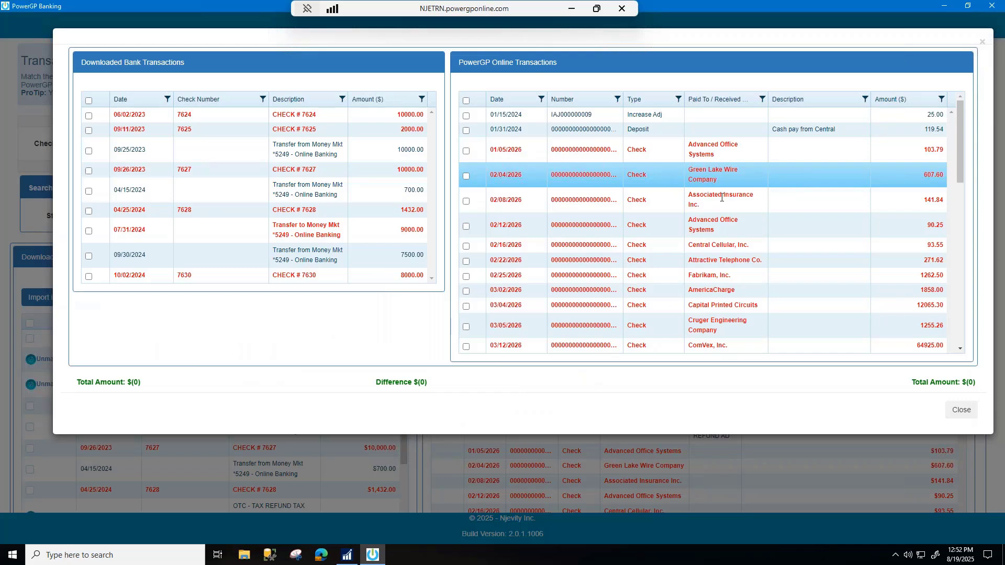
click(466, 176)
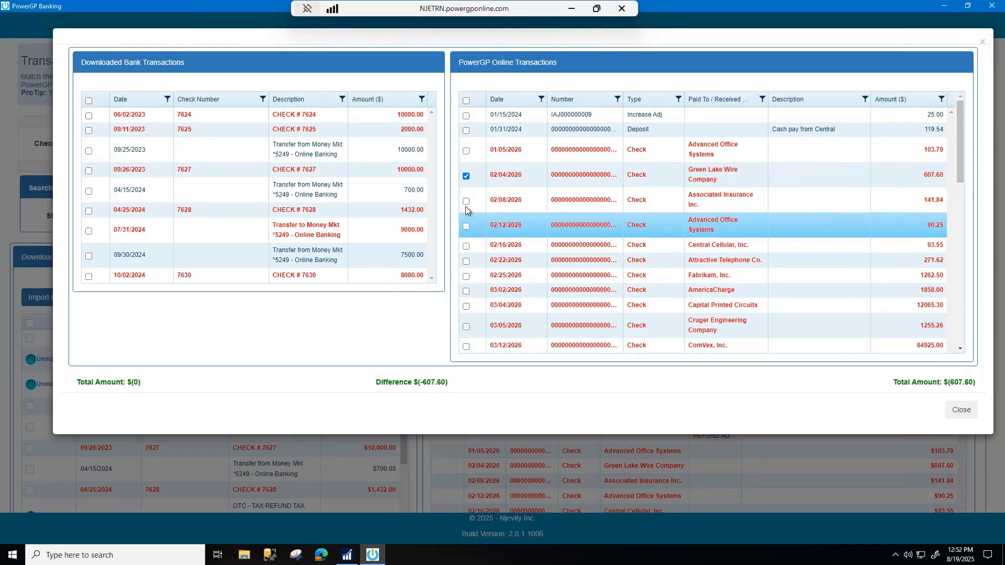
click(465, 201)
click(467, 226)
click(467, 246)
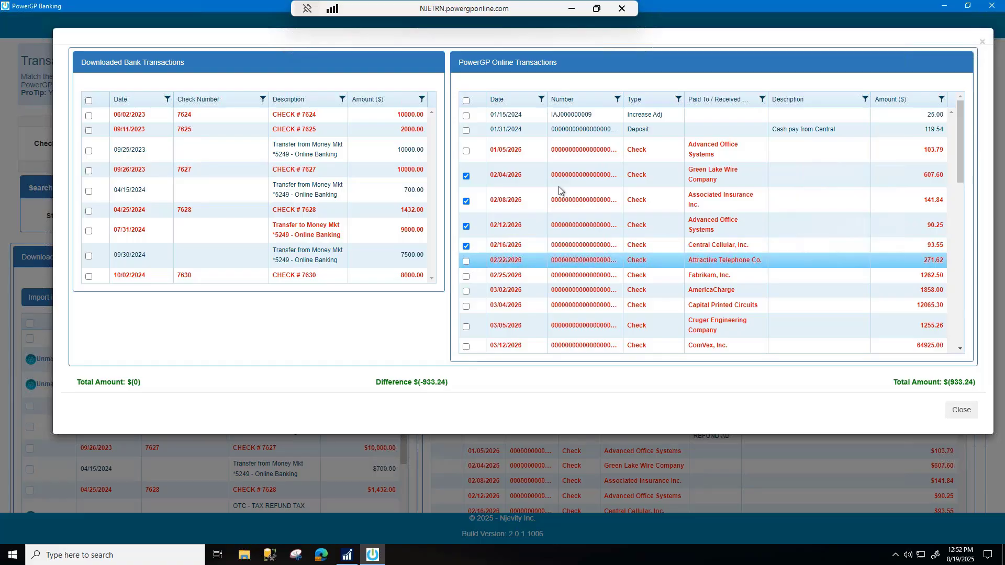
click(466, 261)
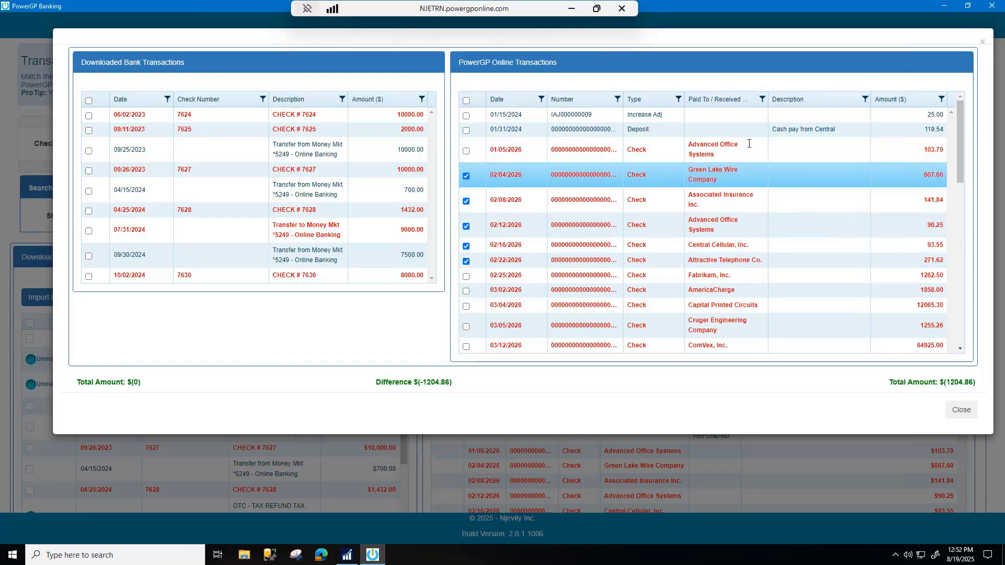
click(89, 131)
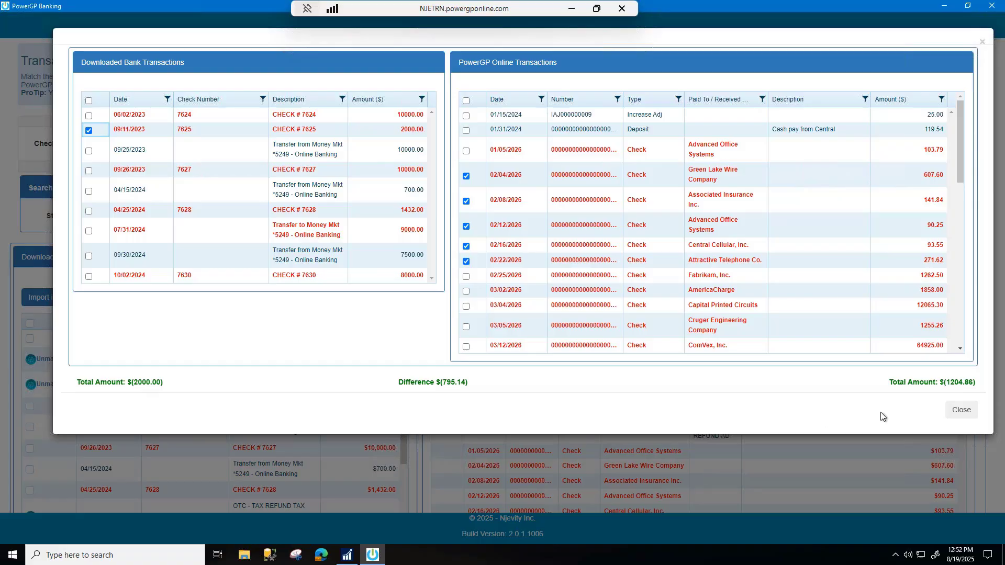
click(961, 409)
- Close the Transaction Matching page and open Import Credit Card Vouchers
scroll(713, 204, down, 1)
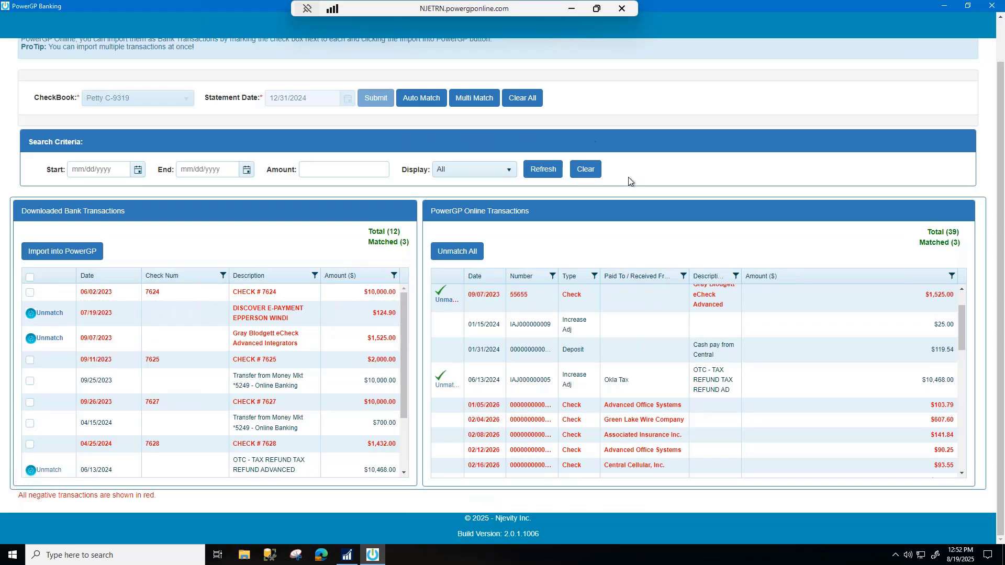
click(991, 6)
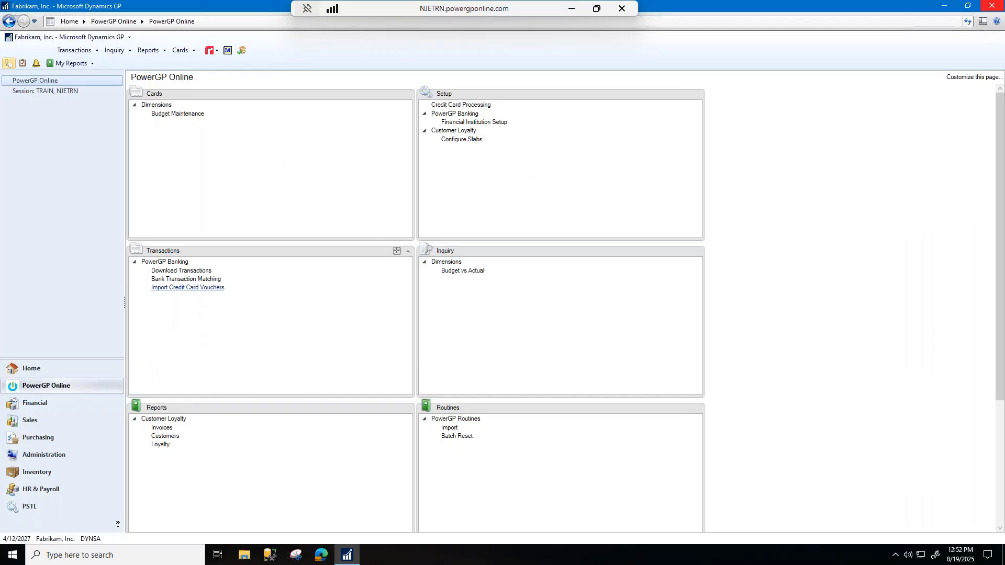
click(187, 288)
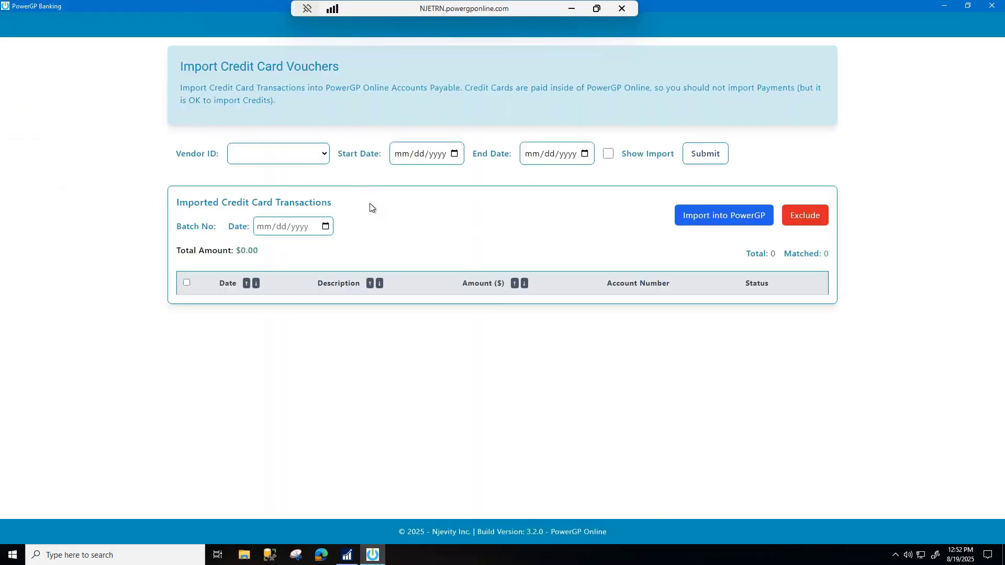
- Search the AmericaCharge 1001 vendor's credit card transactions dated 01/01/2025 through 12/31/2025
click(323, 154)
click(279, 171)
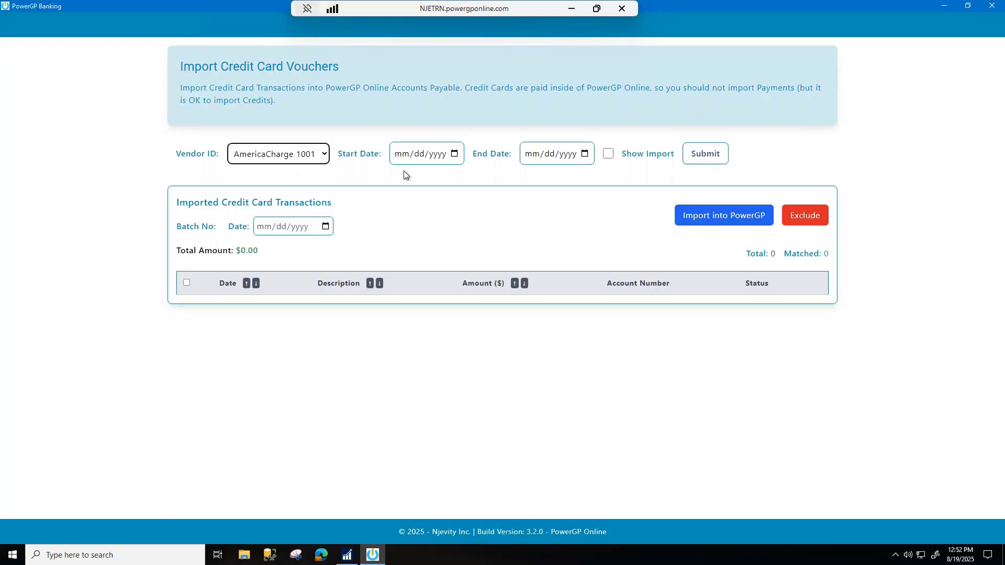
click(422, 153)
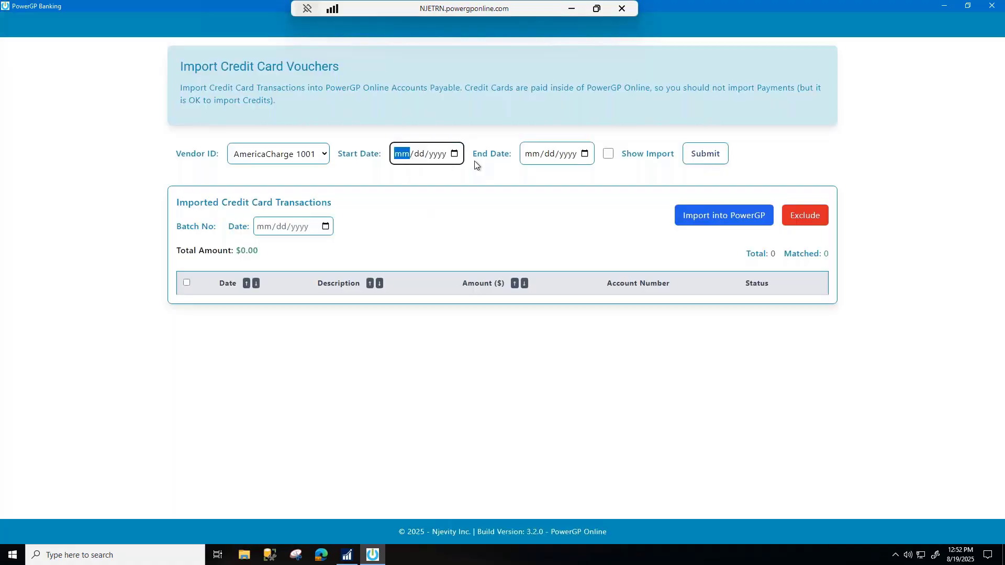
text(01/01/202)
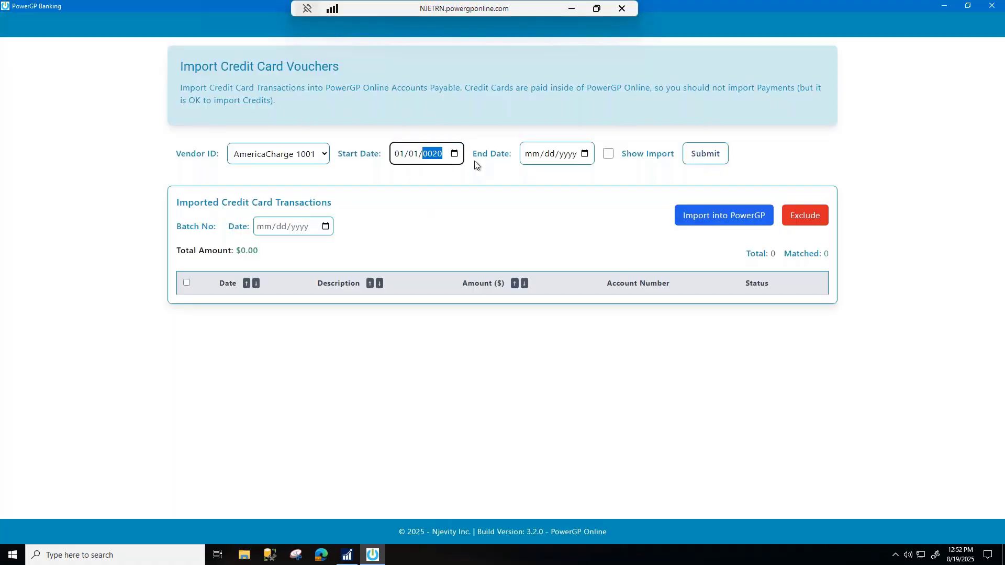
text(5)
key(Tab)
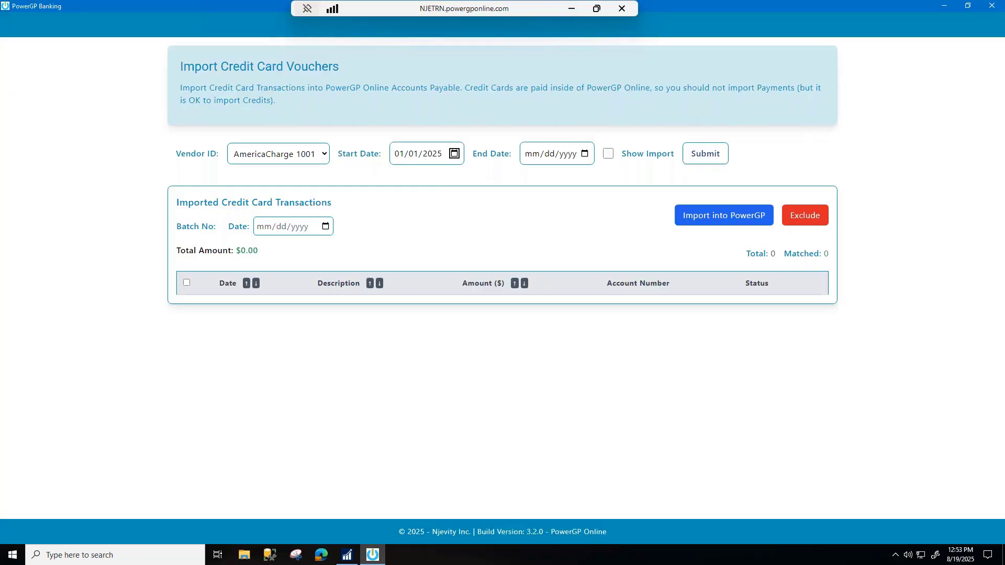
key(Tab)
text(12312025)
click(704, 156)
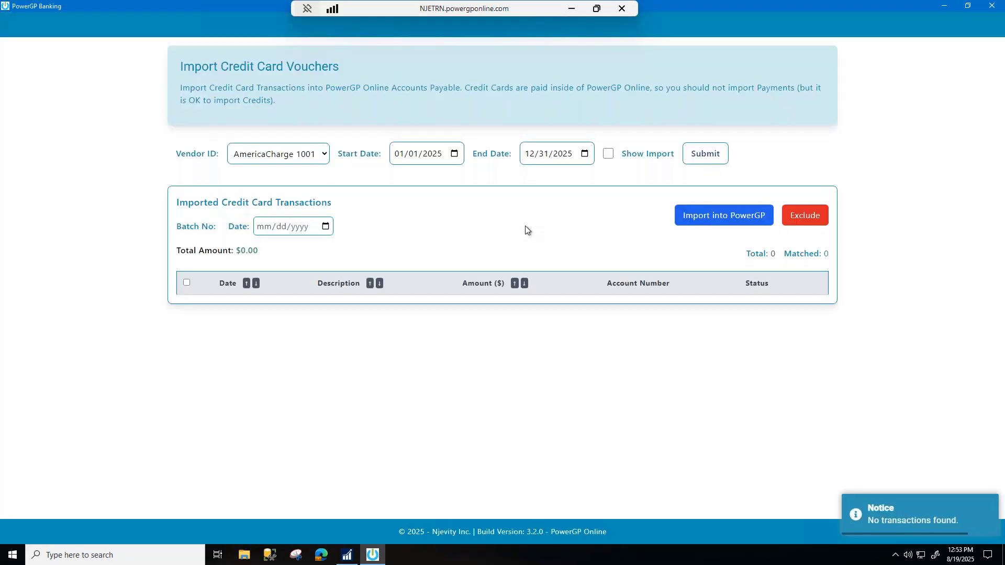
- Repeat the credit card transaction search for 01/01/2024 through 12/31/2024, and close Import Credit Card Vouchers
click(441, 156)
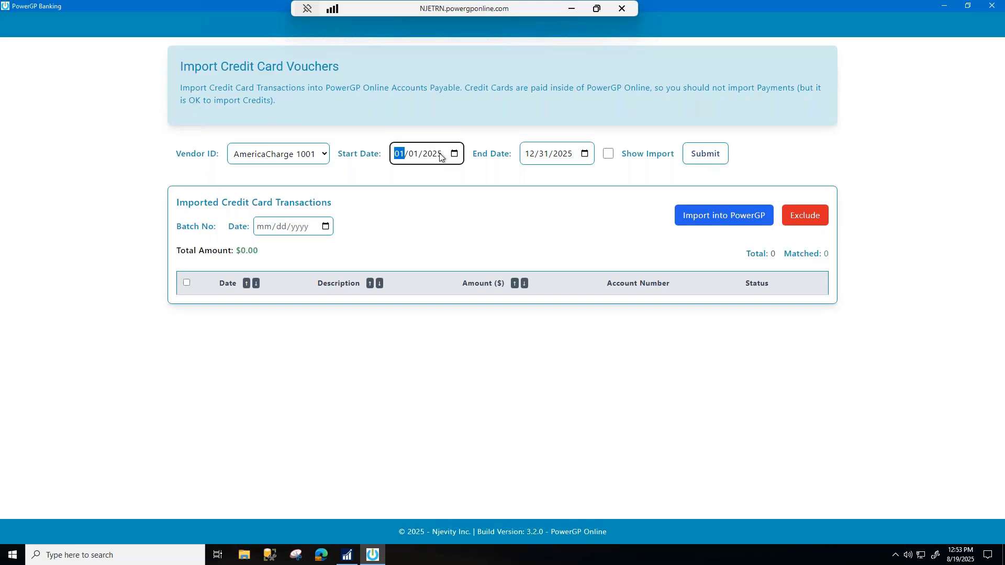
text(01/01/2024)
key(Tab)
key(Tab)
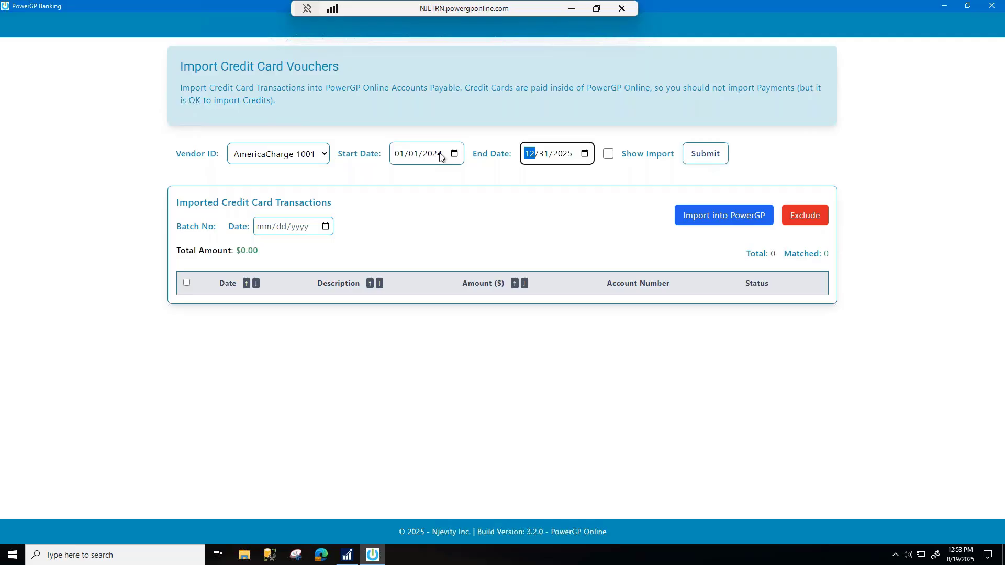
text(12312024)
click(705, 153)
click(991, 7)
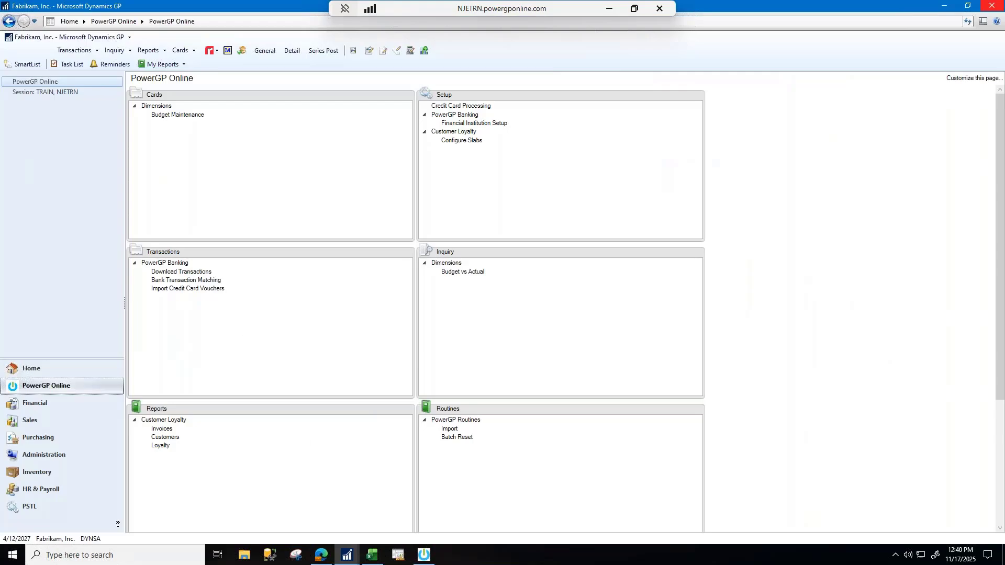
- Switch to the PowerGP Connect login page in the Edge browser, maximize it, and fill in the saved username
click(322, 556)
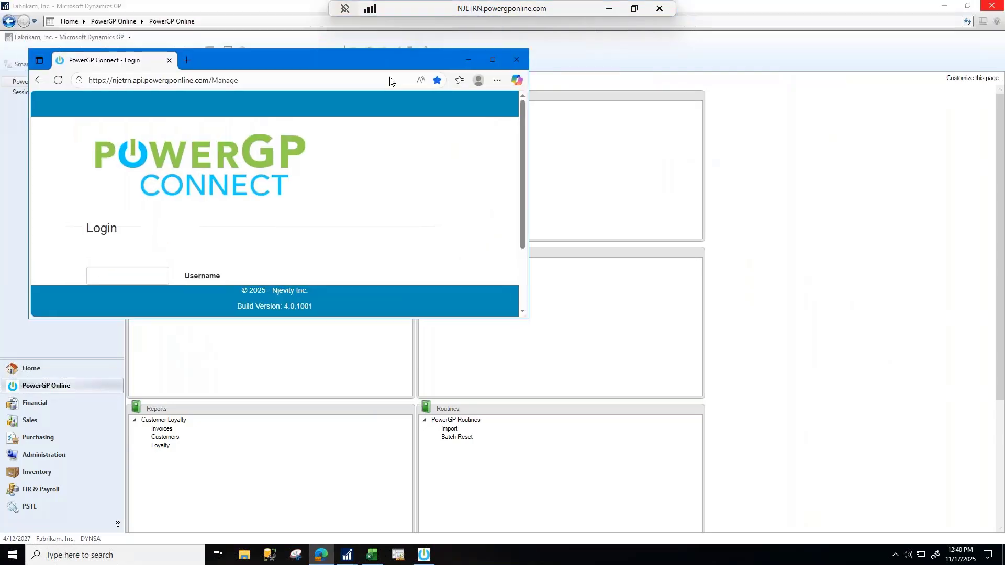
click(492, 59)
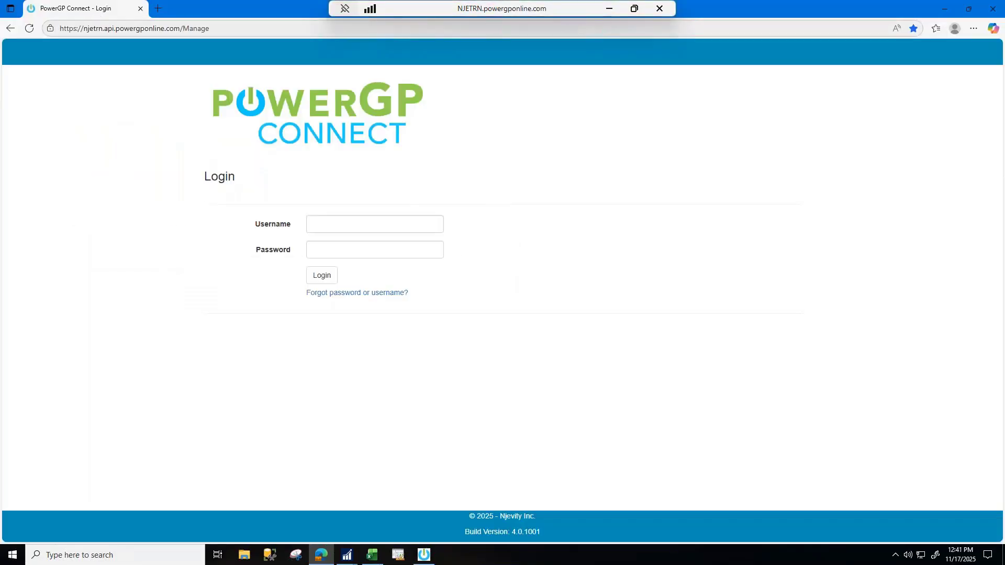
click(434, 224)
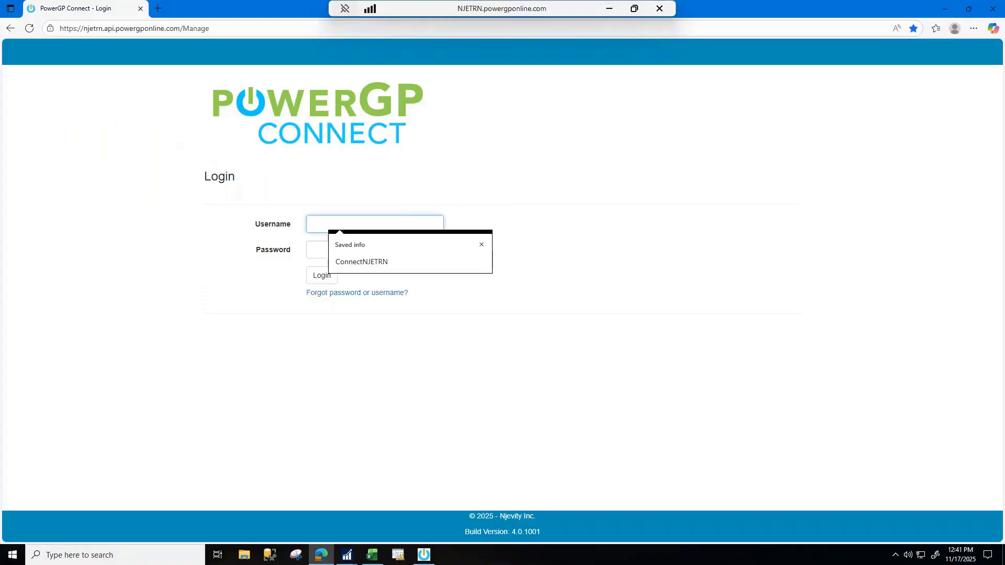
click(382, 263)
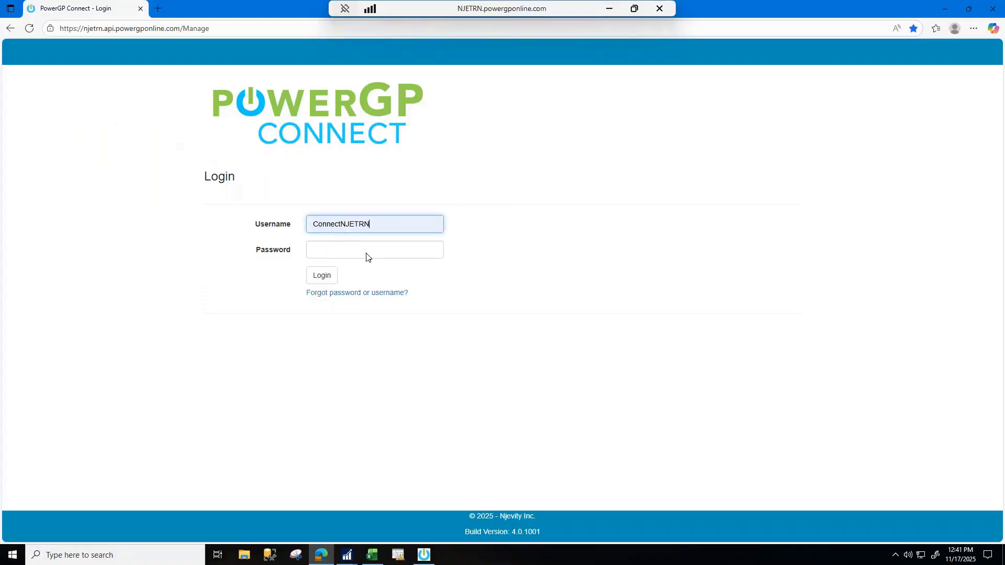
- Enter the account password, clearing the first entry and retyping it, and log in to PowerGP Connect
key(Tab)
text(••)
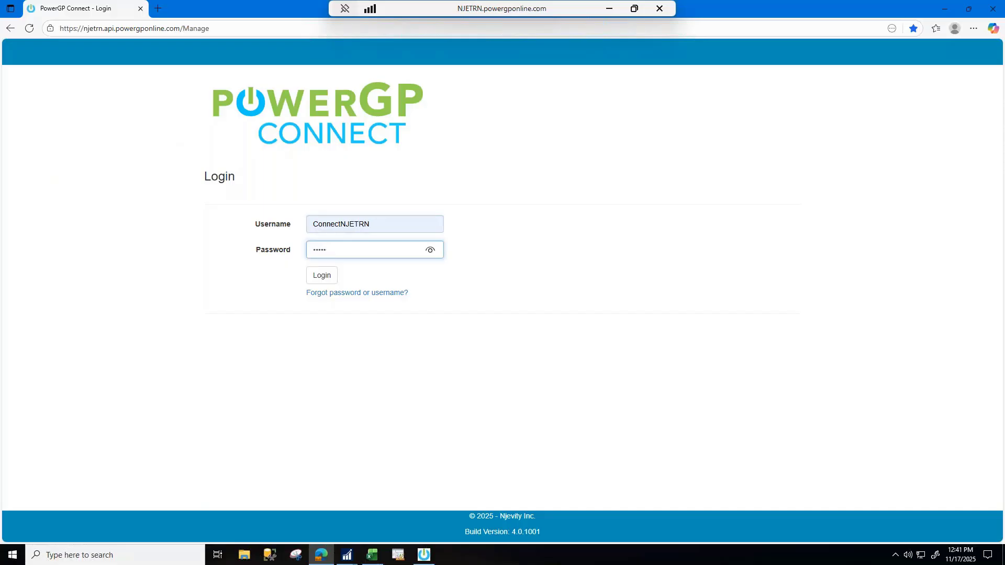
key(BackSpace)
key(BackSpace)
key(BackSpace)
key(BackSpace)
key(BackSpace)
text(•)
click(321, 276)
click(315, 273)
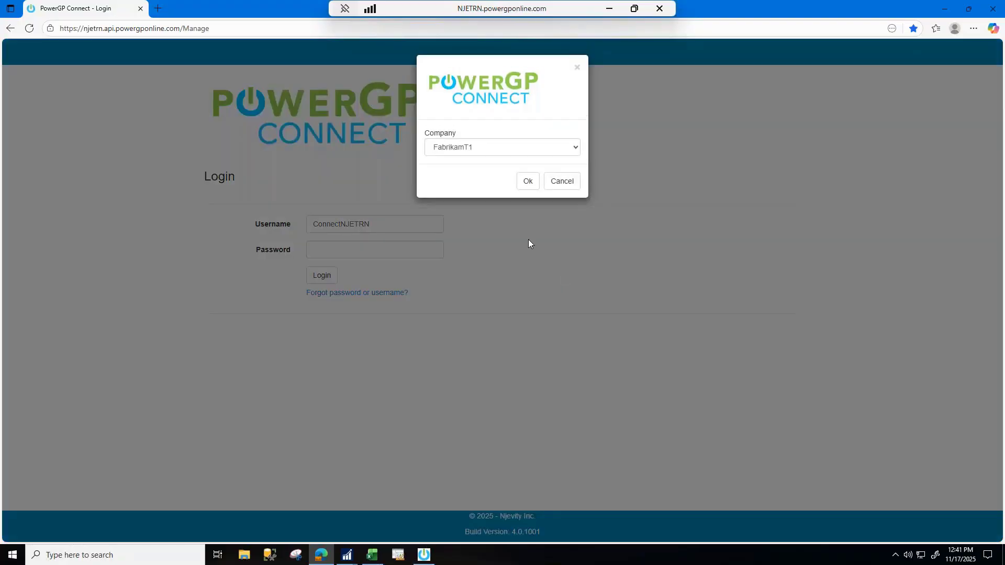
- Choose Fabrikam, Inc. as the company and confirm it
click(577, 148)
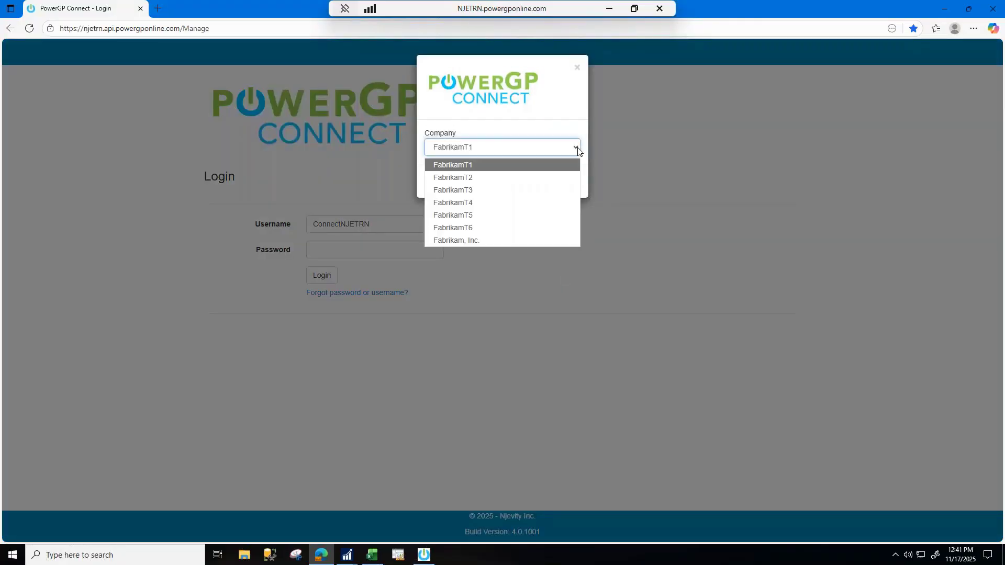
click(483, 241)
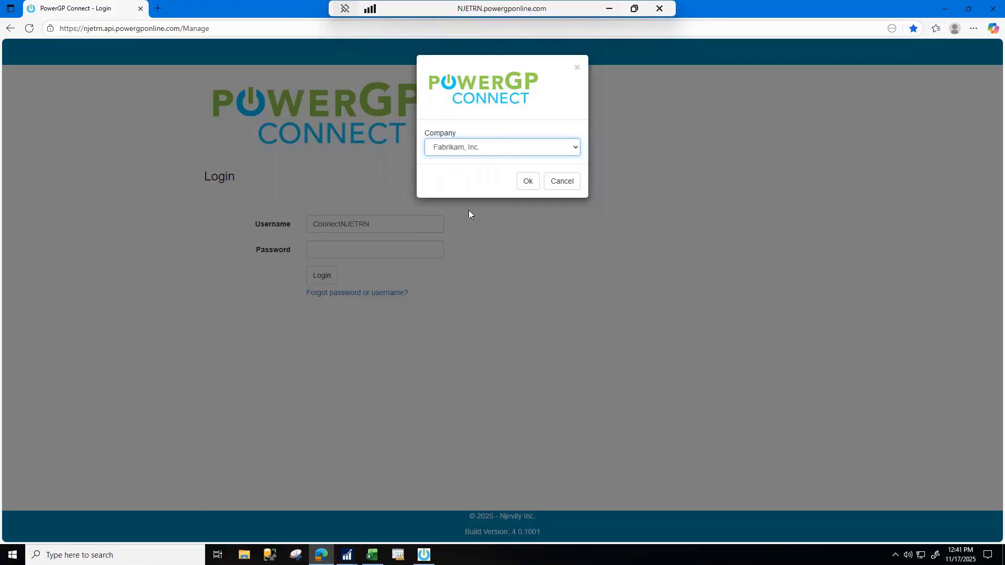
click(528, 182)
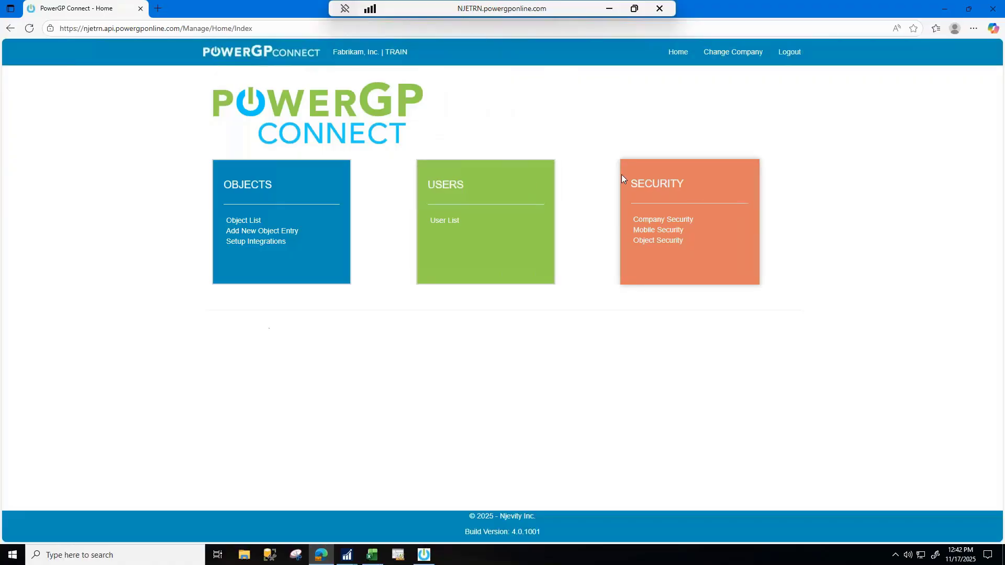
- View the user list, return to the home page, and open the object list
click(444, 220)
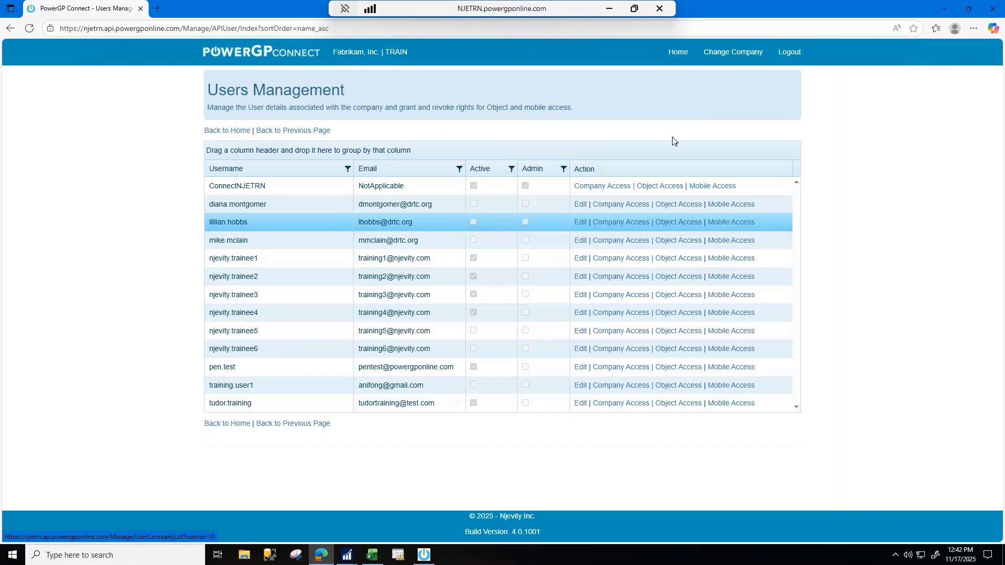
click(678, 54)
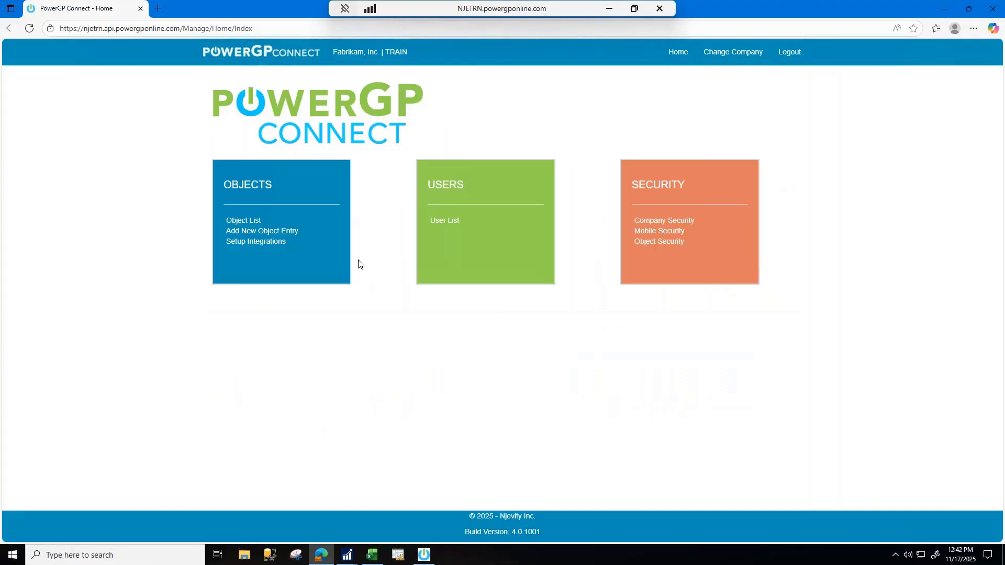
click(242, 220)
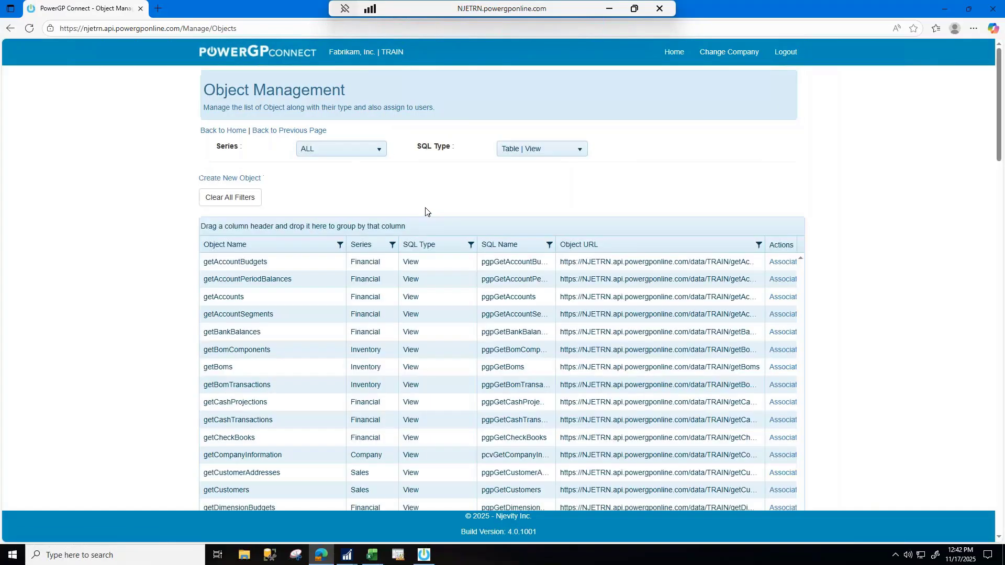
click(309, 303)
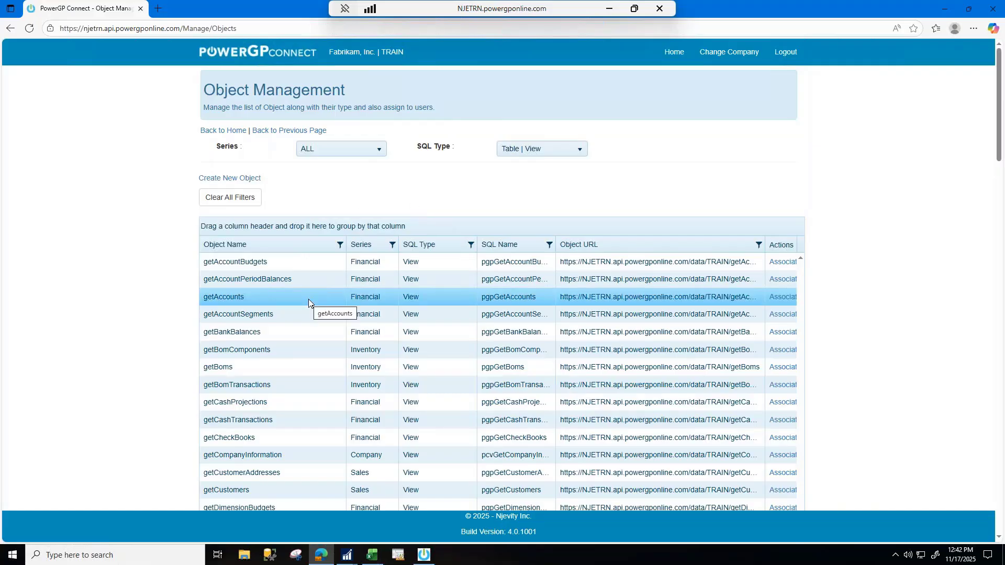
- Examine the available series in the object list filter, leaving it at ALL
click(379, 151)
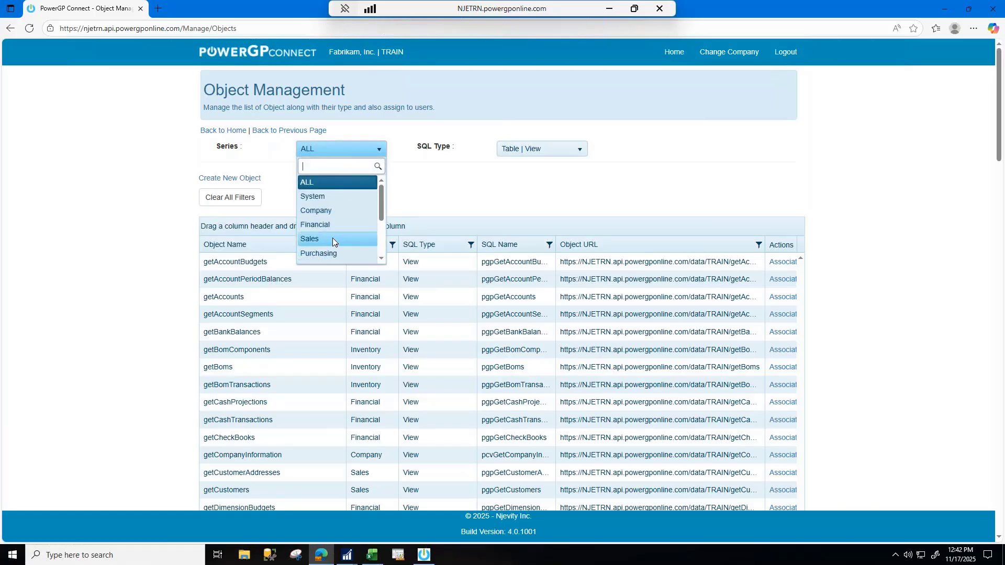
click(381, 258)
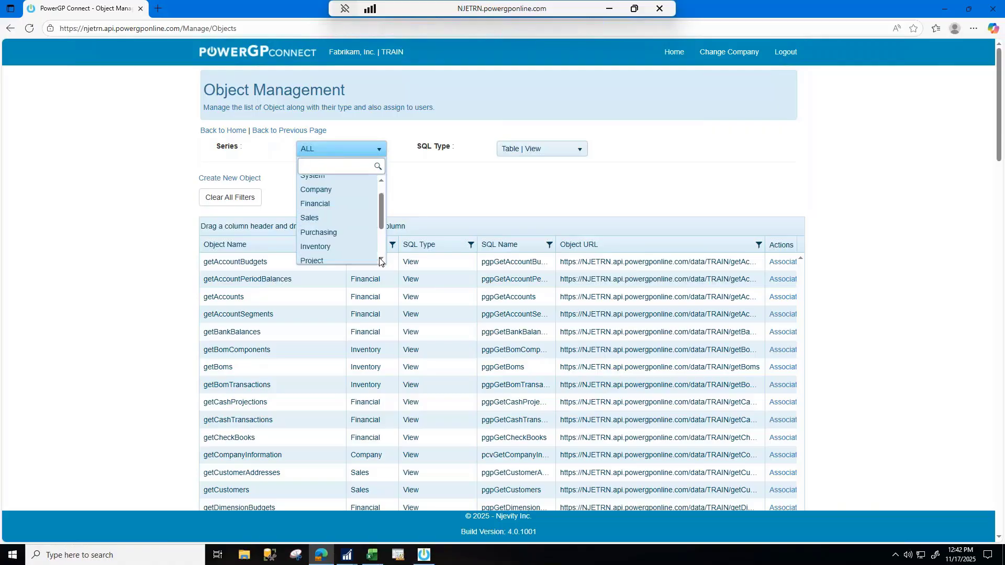
scroll(381, 262, down, 2)
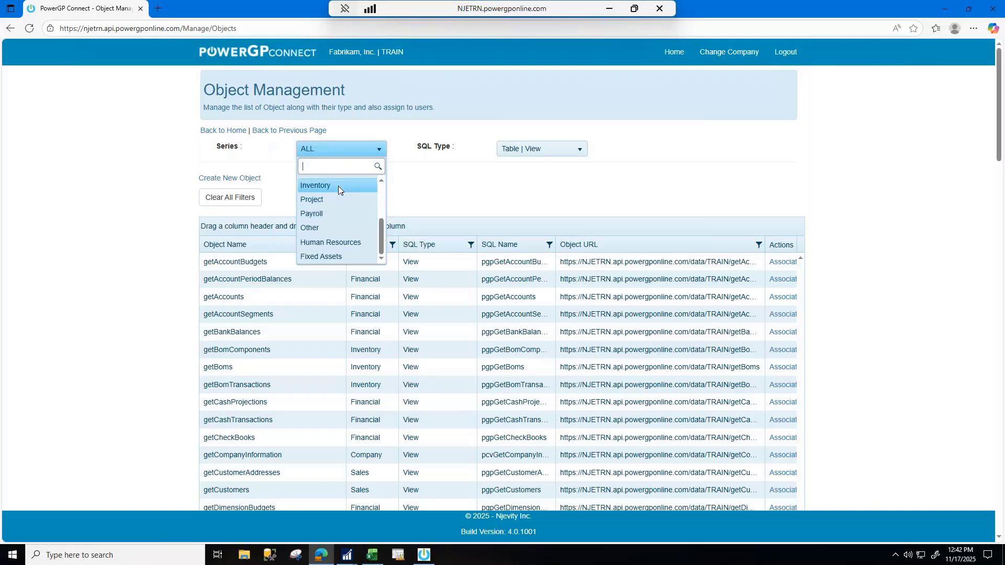
click(472, 188)
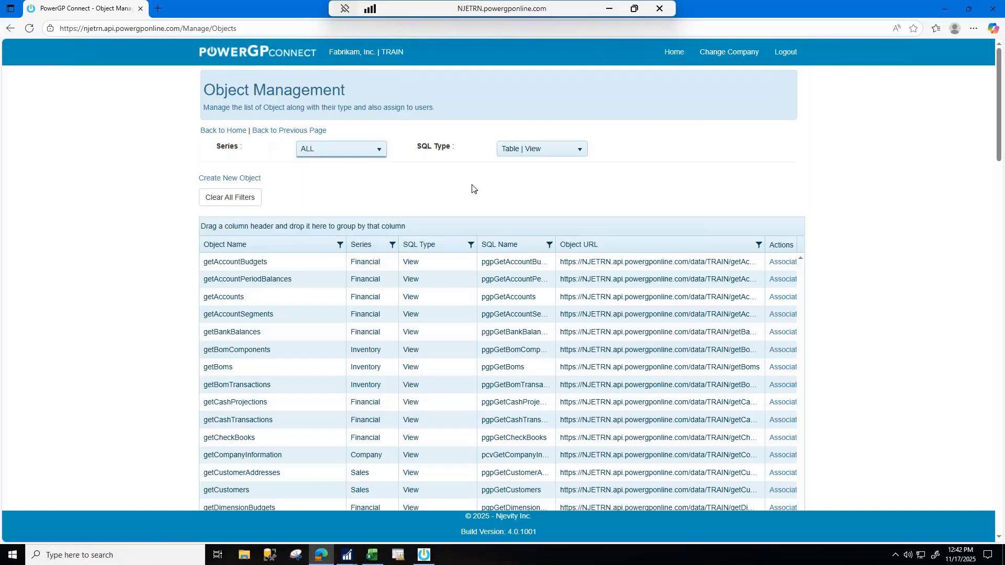
- Filter the object list to the View SQL type and copy the getAccounts object's URL
click(579, 153)
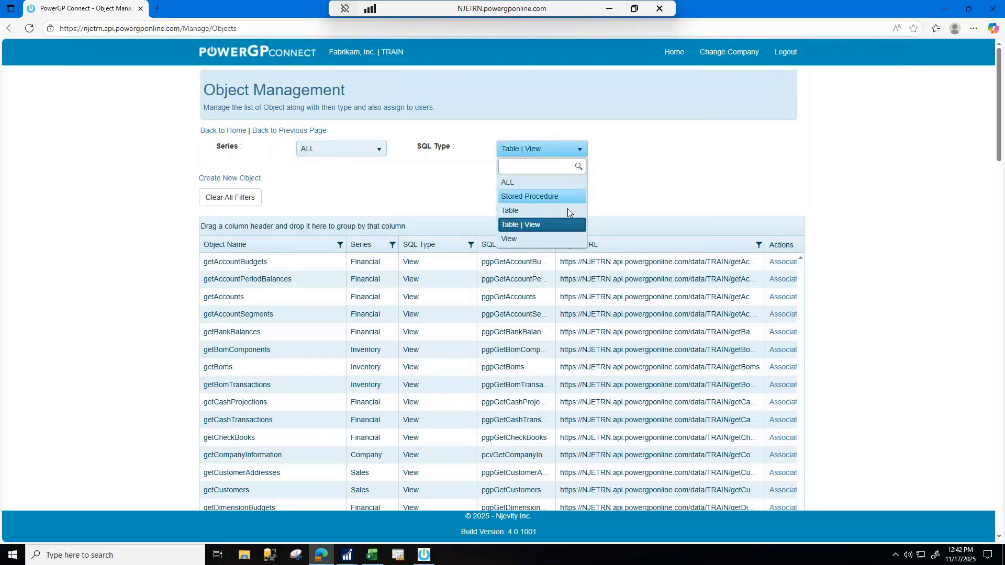
click(544, 239)
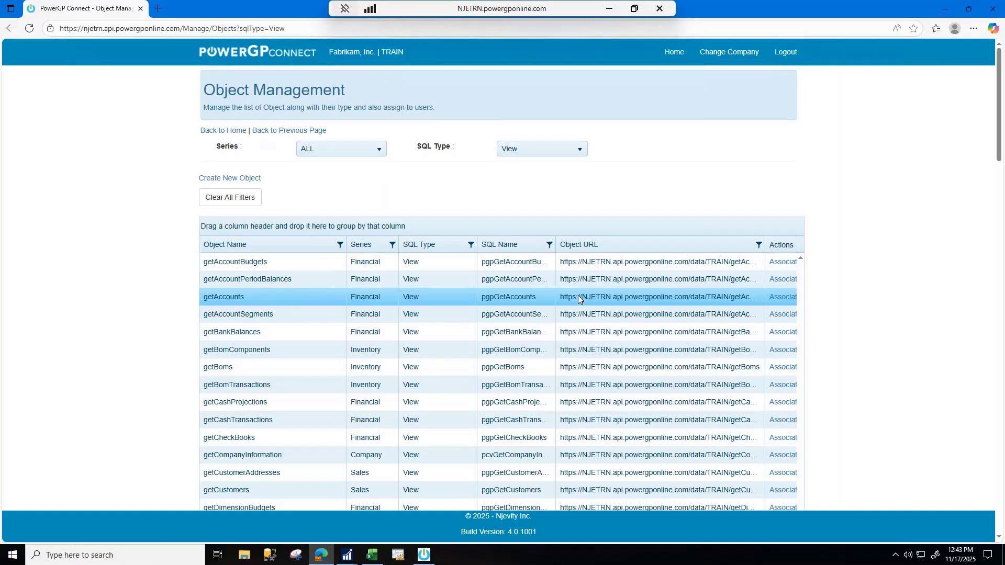
click(574, 313)
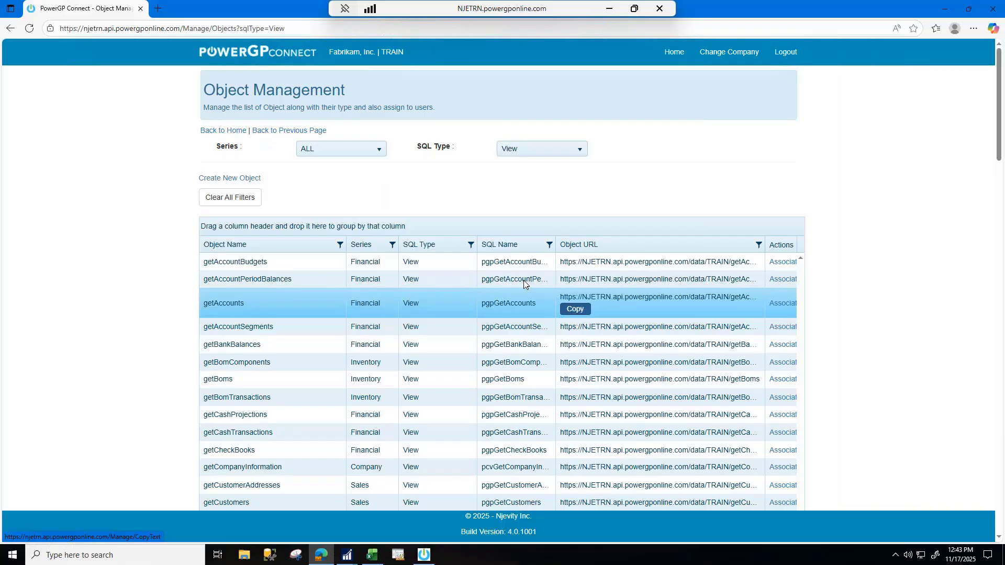
- Return to the home page and view the form for adding a new object entry
click(222, 131)
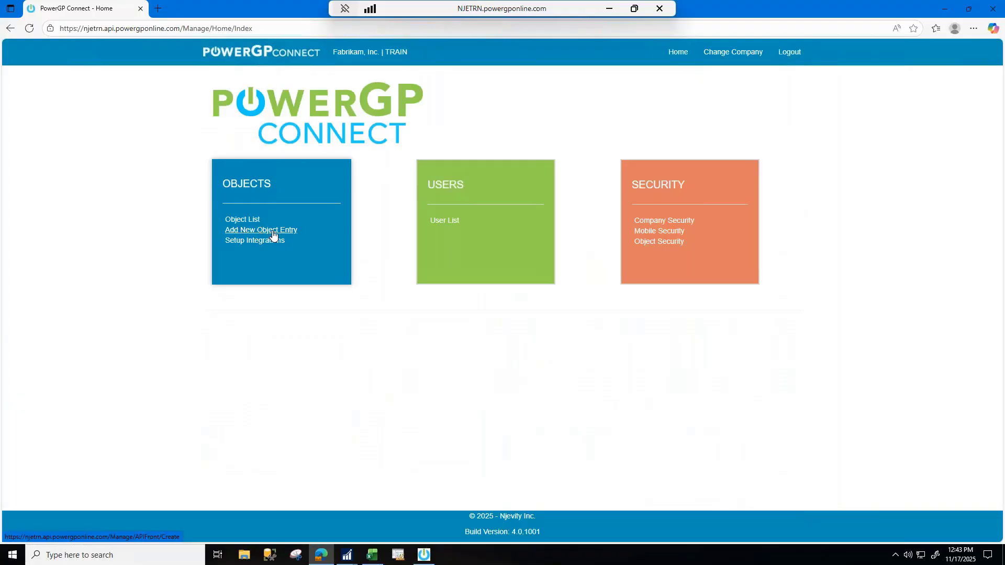
click(270, 232)
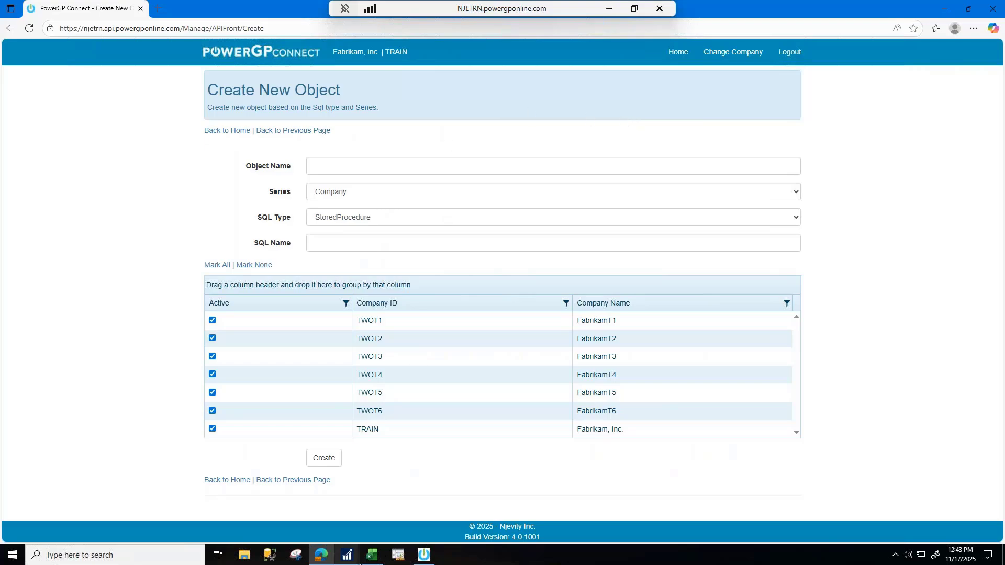
click(371, 555)
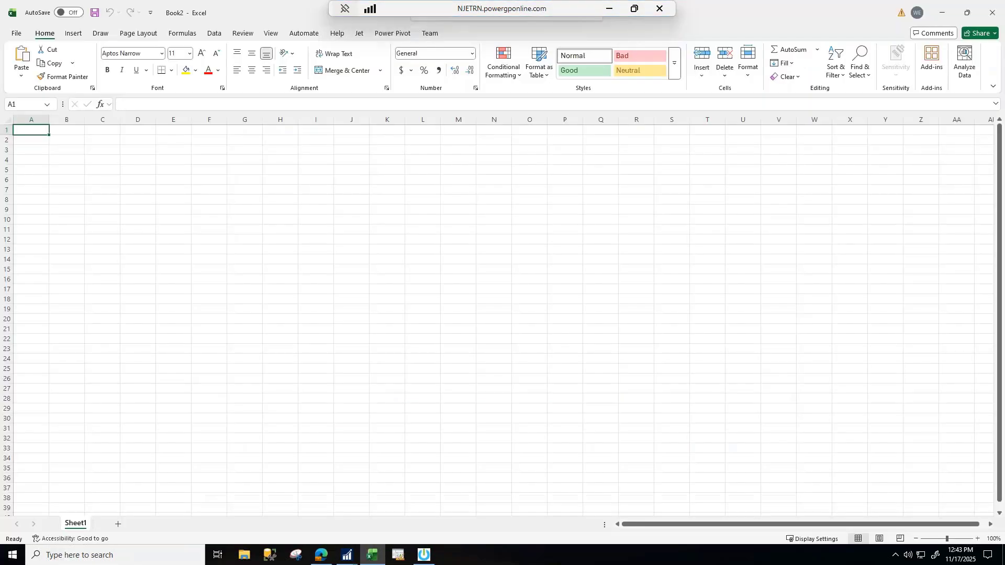
click(216, 37)
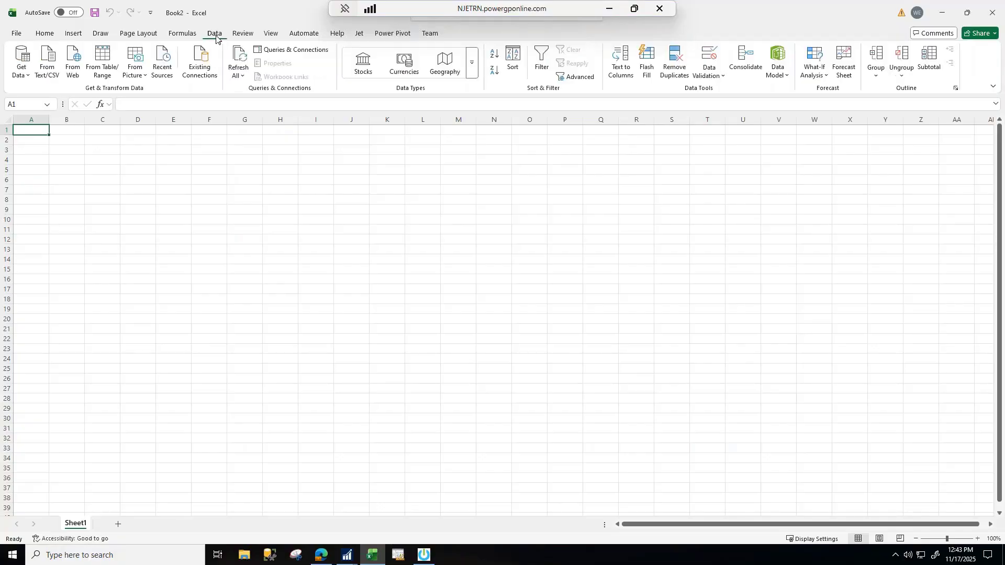
click(84, 66)
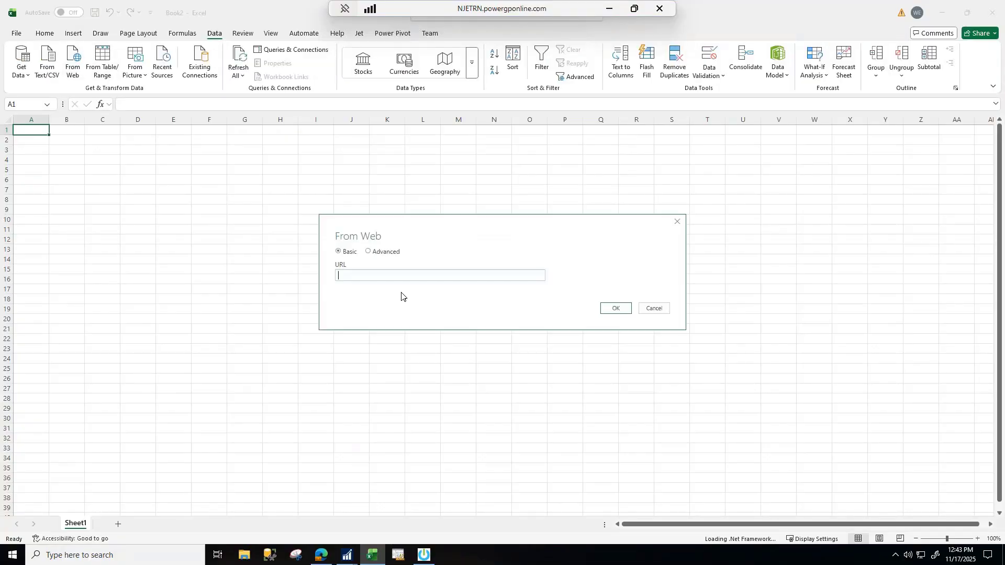
key(ctrl+v)
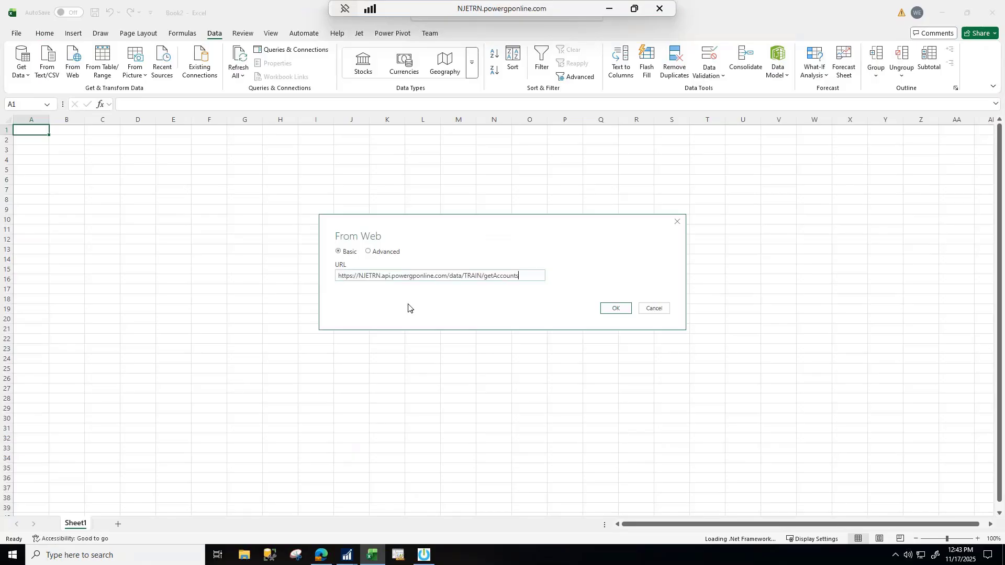
click(614, 310)
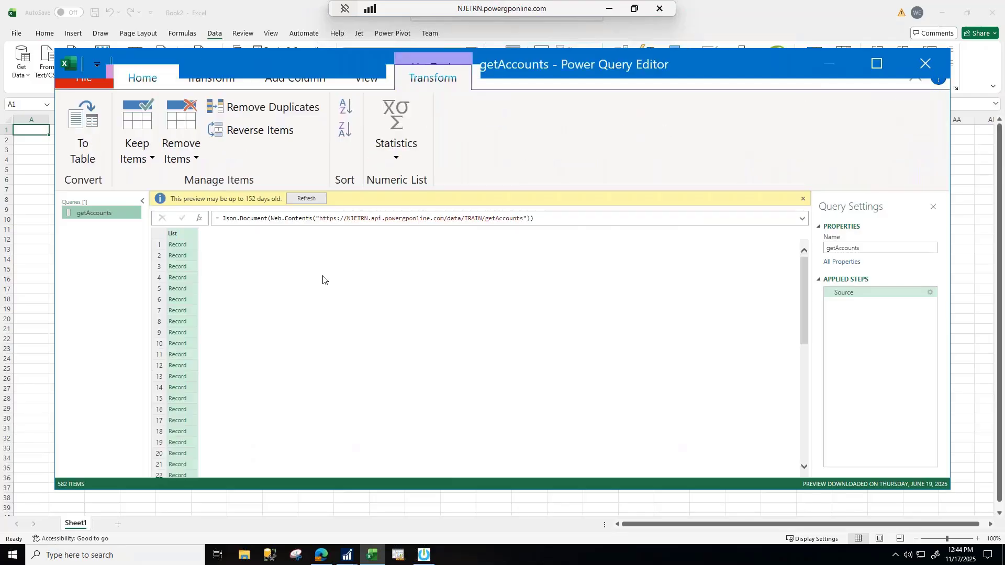
- Convert the getAccounts list to a table, expand all of its record columns, and load the query into the worksheet
click(90, 150)
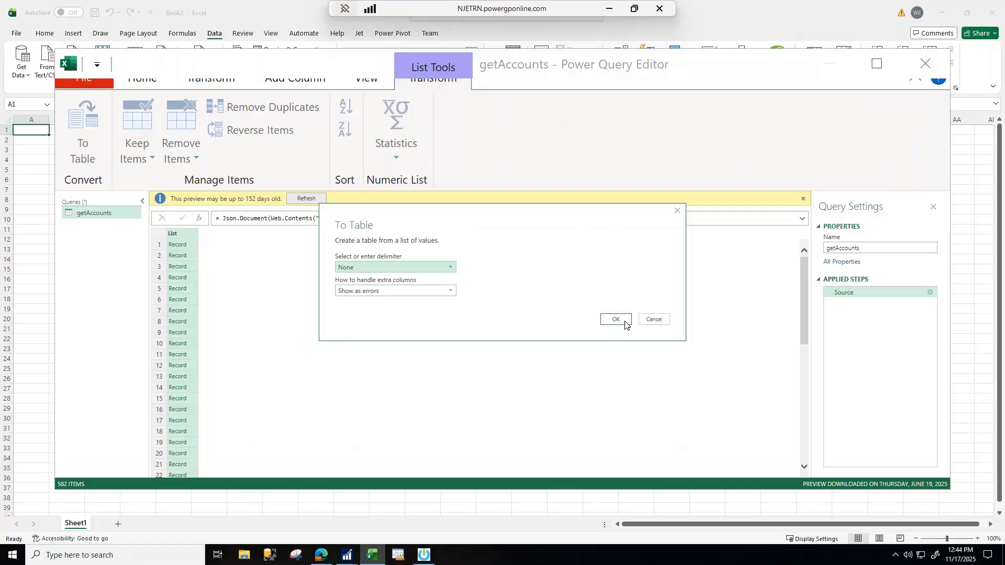
click(616, 319)
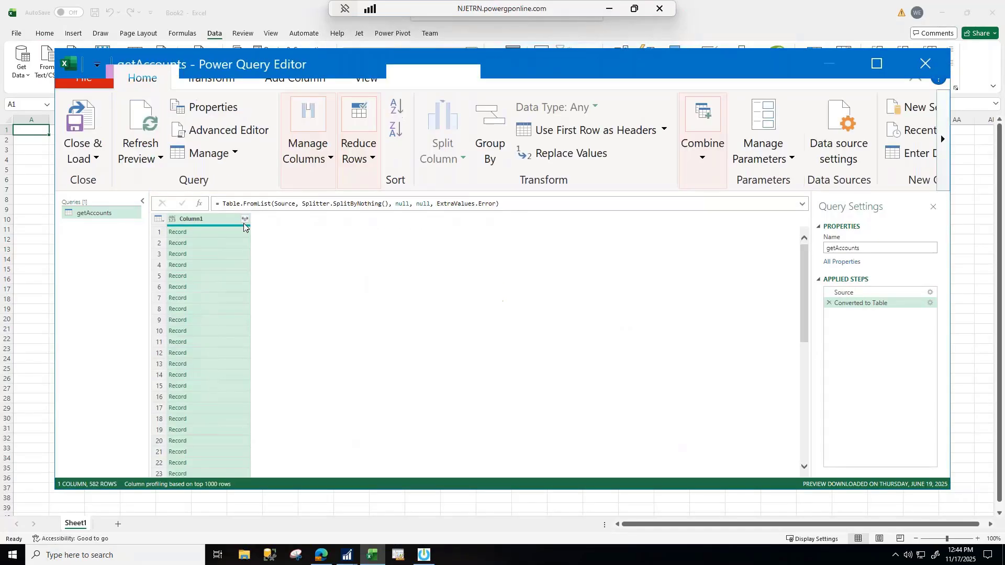
click(245, 219)
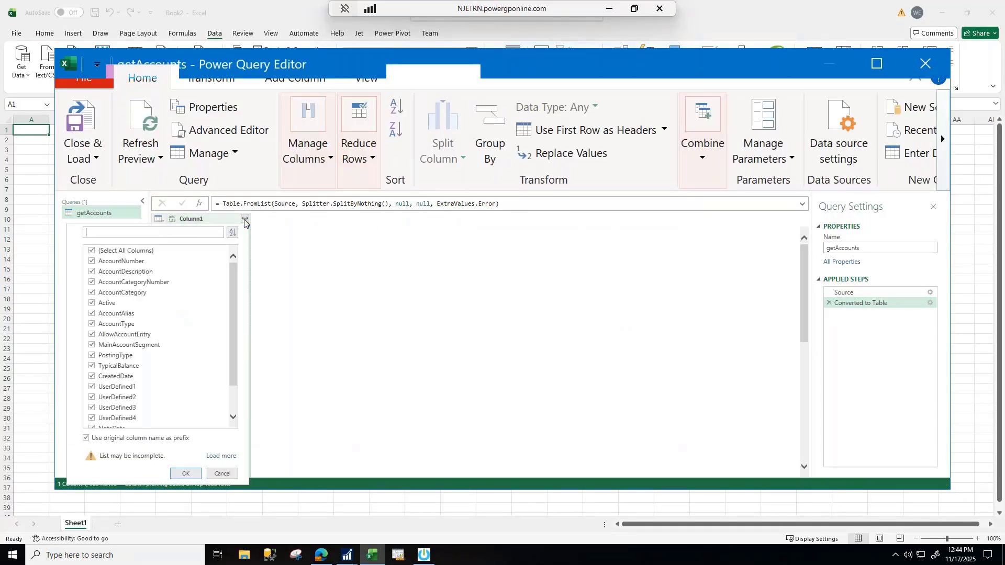
click(191, 476)
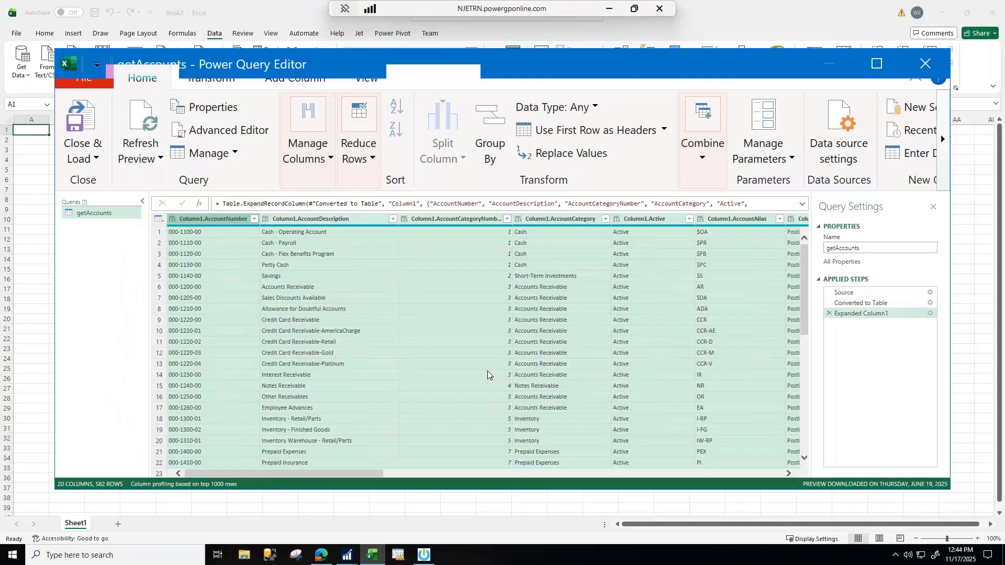
click(84, 113)
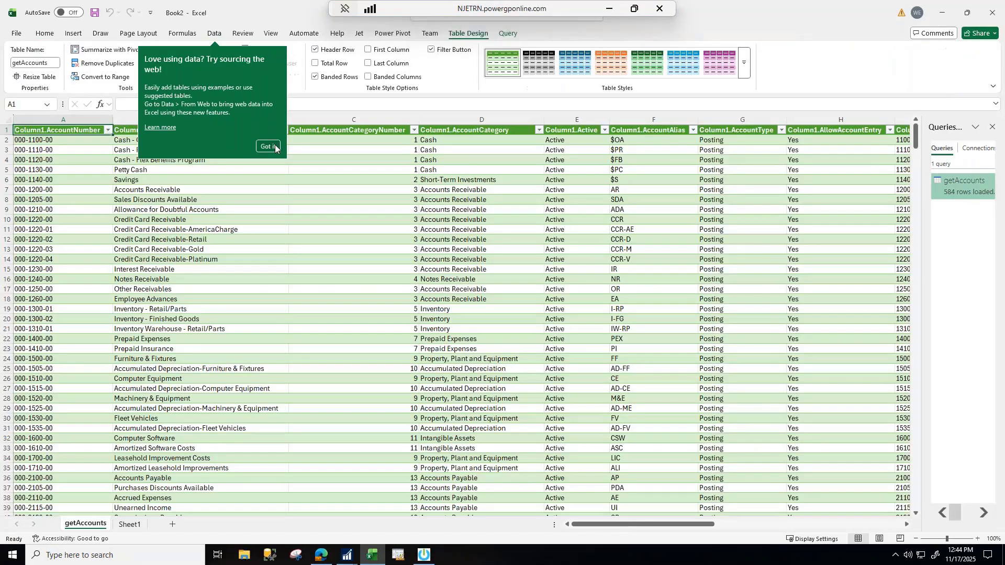
click(268, 147)
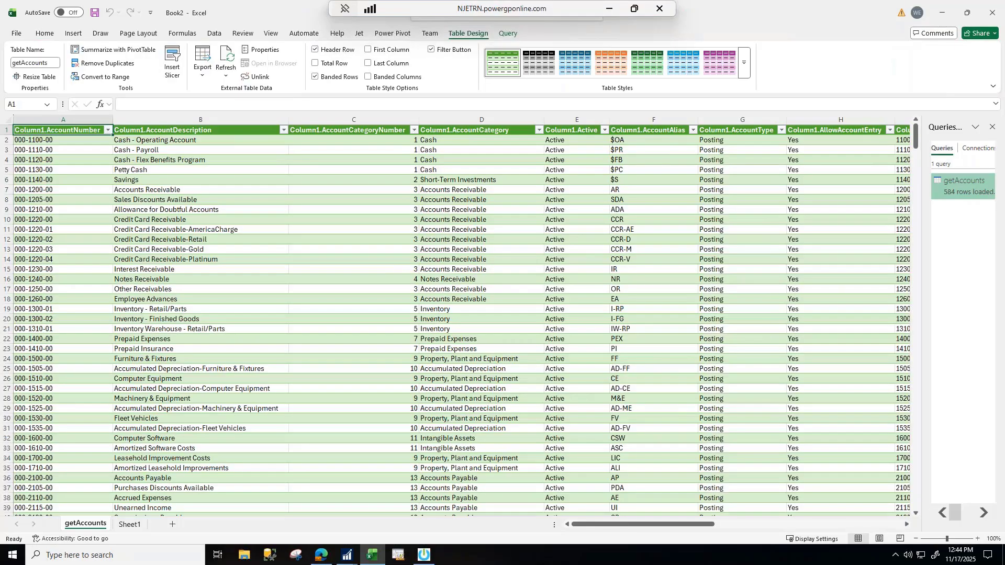
- Review the loaded getAccounts rows, going to the last account in the table and back up through the entries
scroll(461, 314, down, 1)
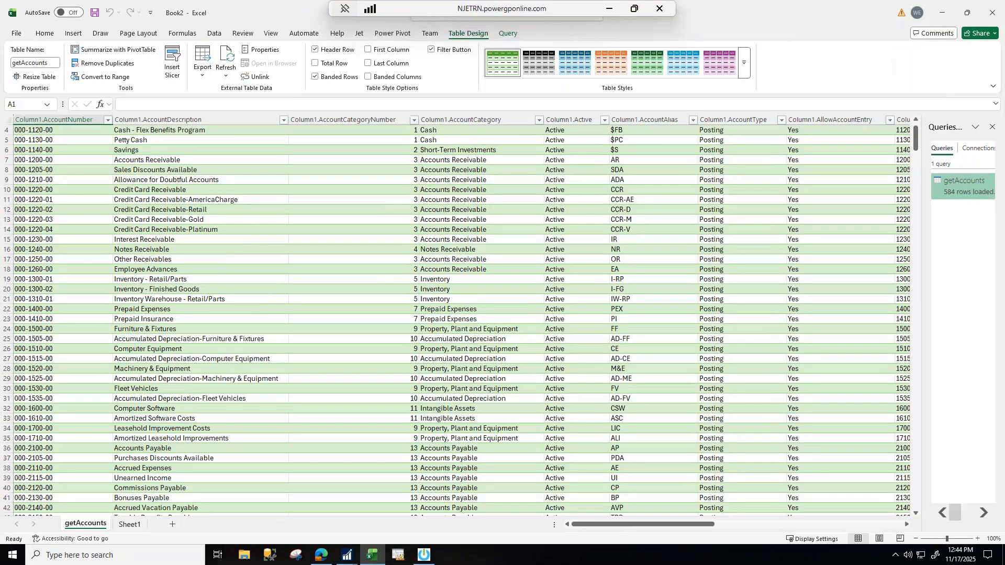
click(200, 229)
key(ctrl+Down)
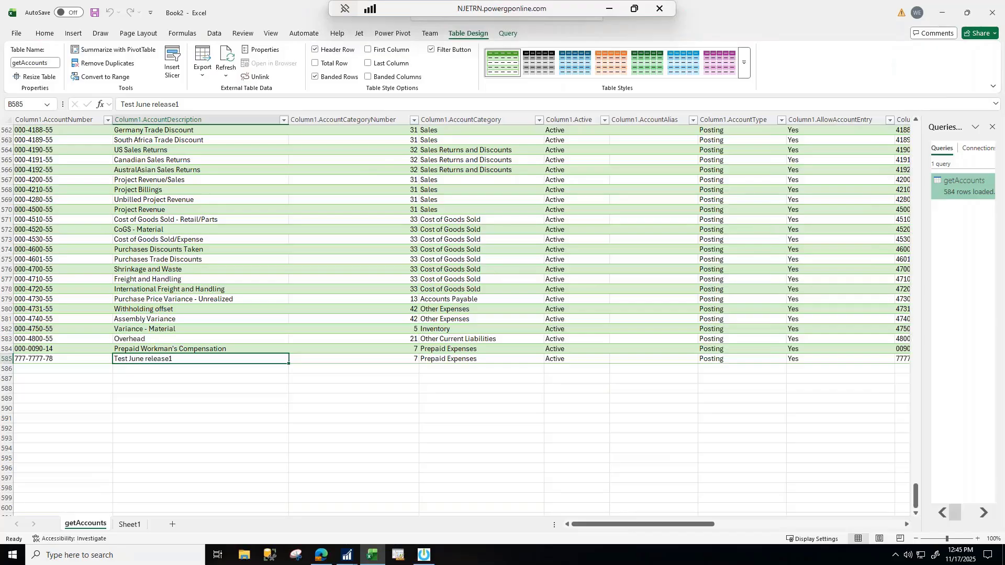
scroll(461, 314, up, 3)
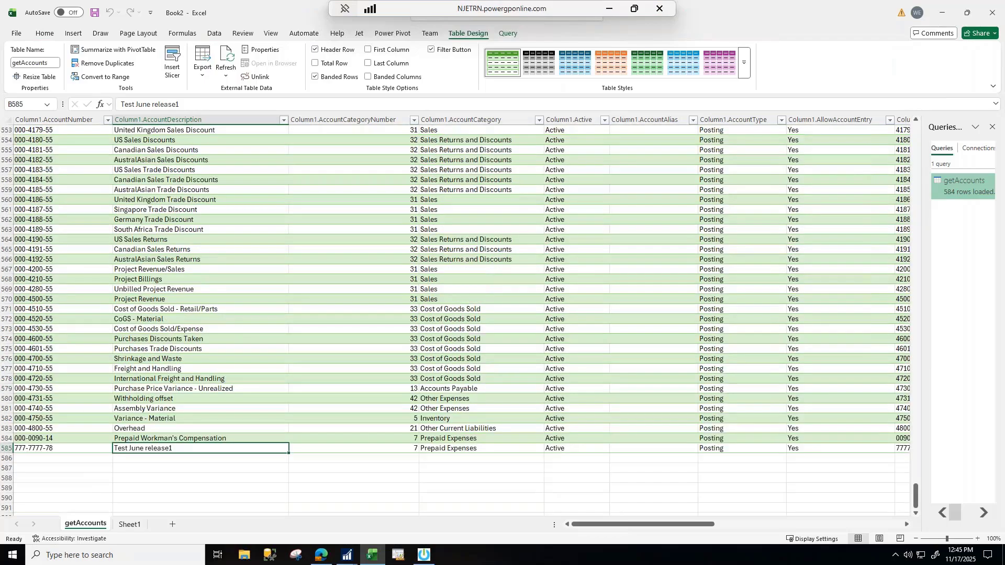
scroll(460, 314, up, 5)
scroll(461, 314, up, 8)
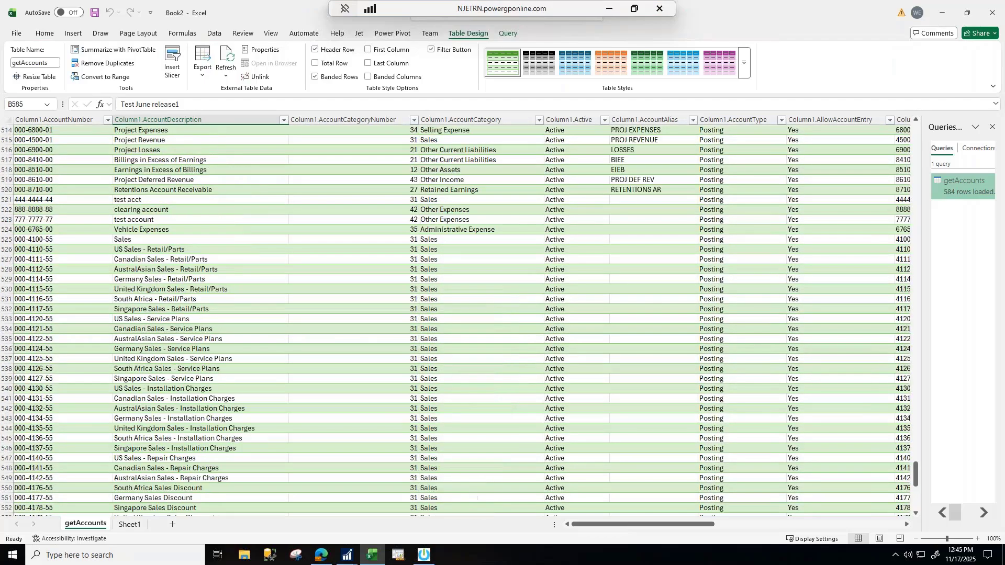
scroll(460, 314, up, 8)
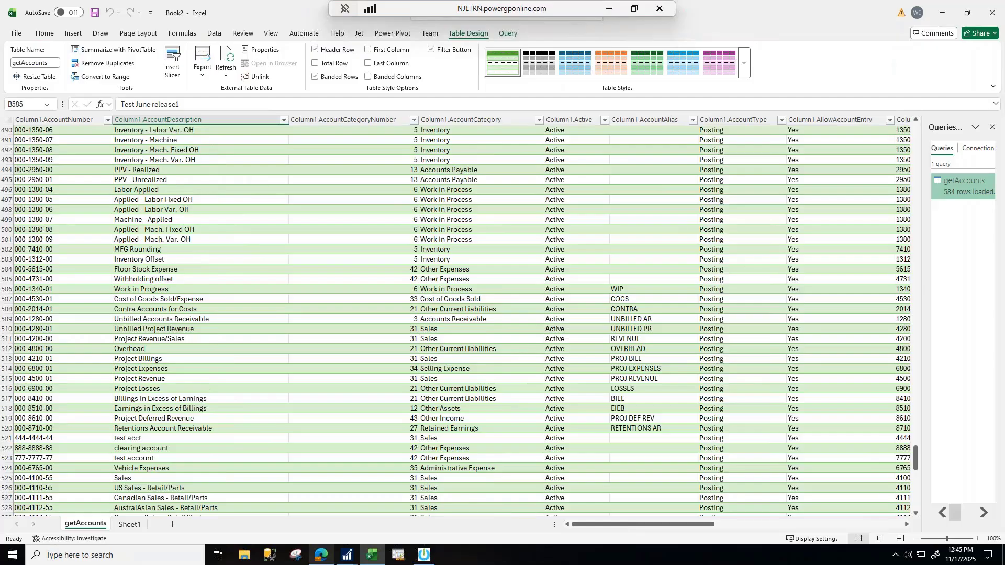
- Switch to PowerGP Connect in the browser, open the object list, and filter it to object names containing "set"
click(322, 555)
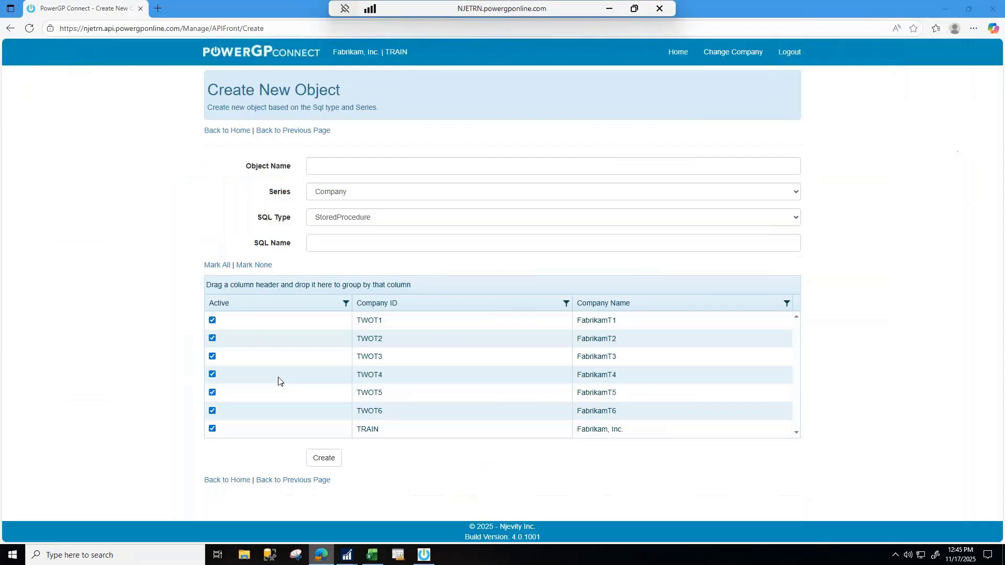
click(234, 131)
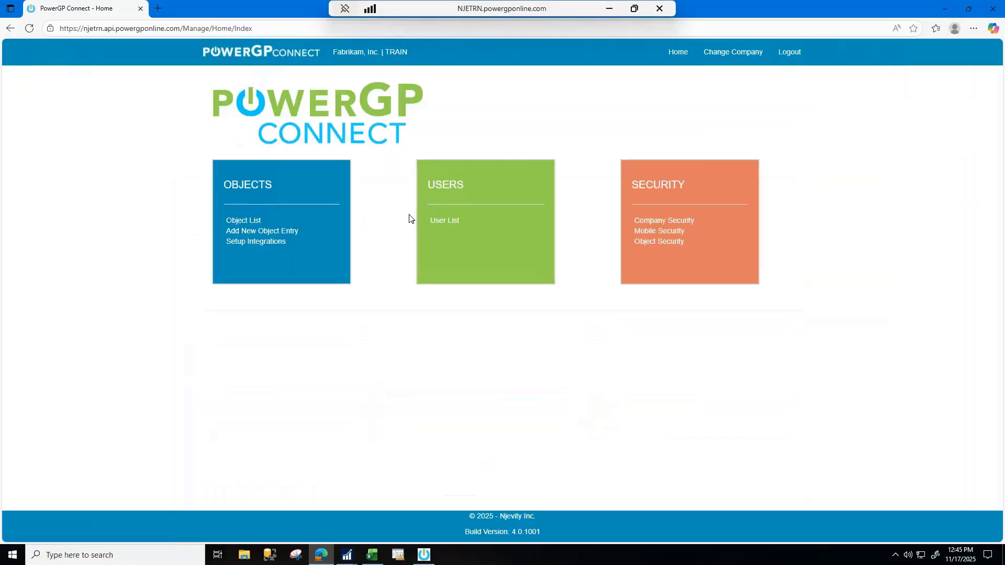
click(242, 219)
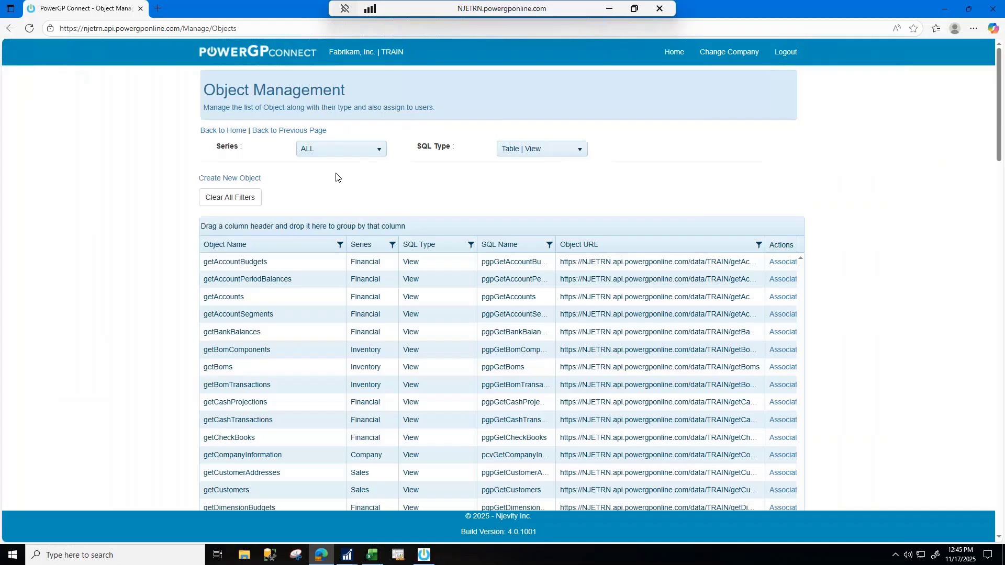
click(340, 244)
click(355, 291)
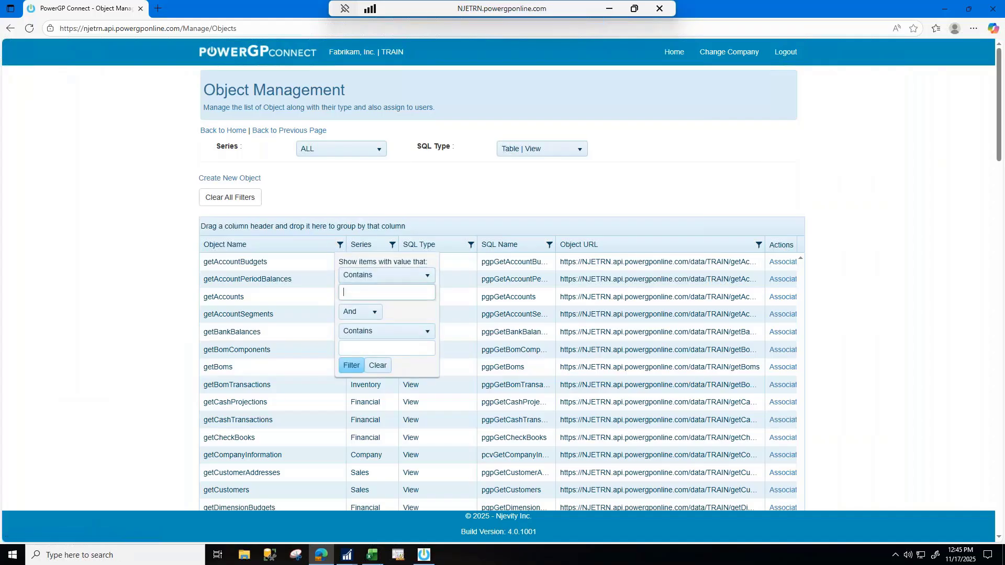
text(set)
click(351, 365)
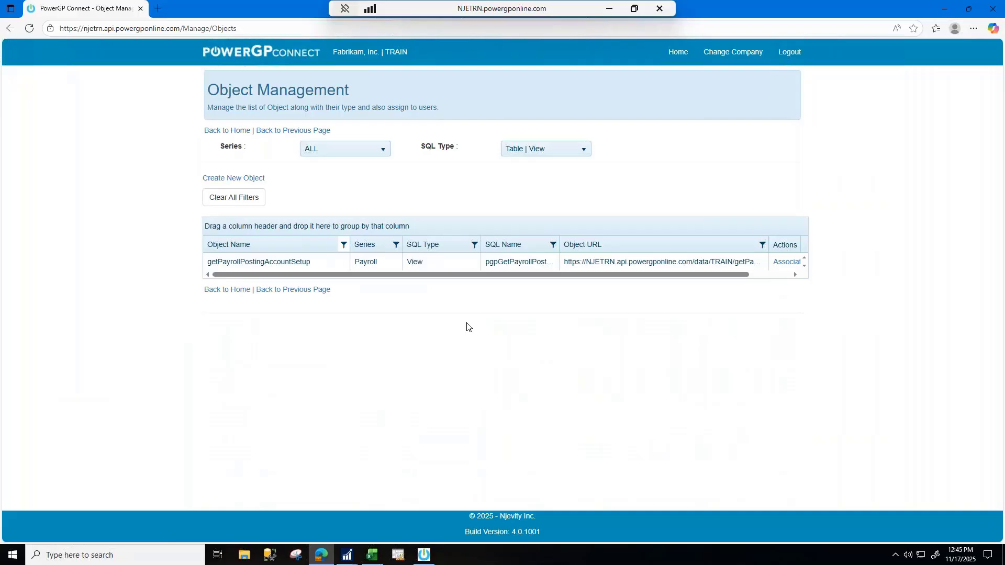
click(240, 266)
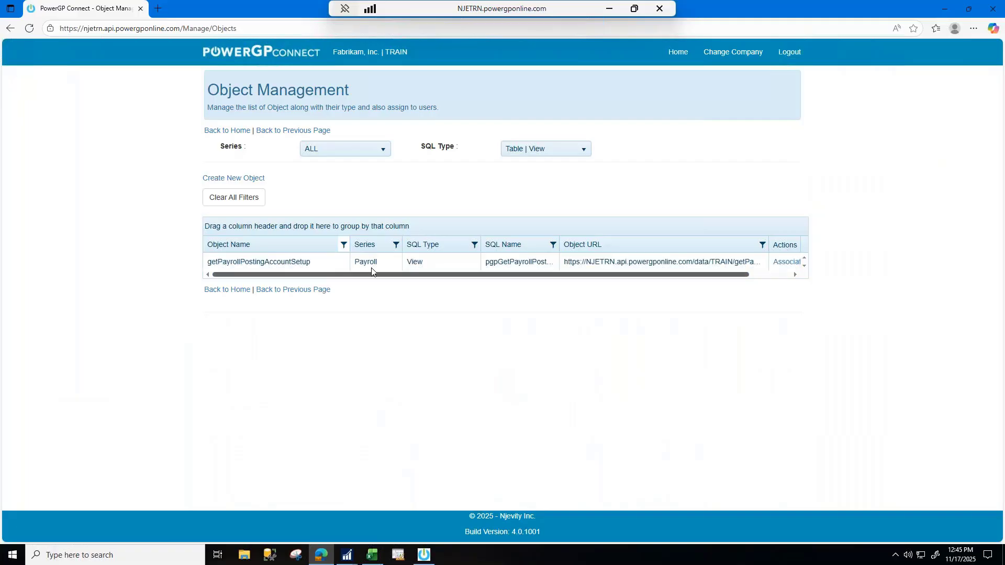
- Set the object list's SQL type to ALL and filter for object names containing "set" to review the matching objects
click(583, 150)
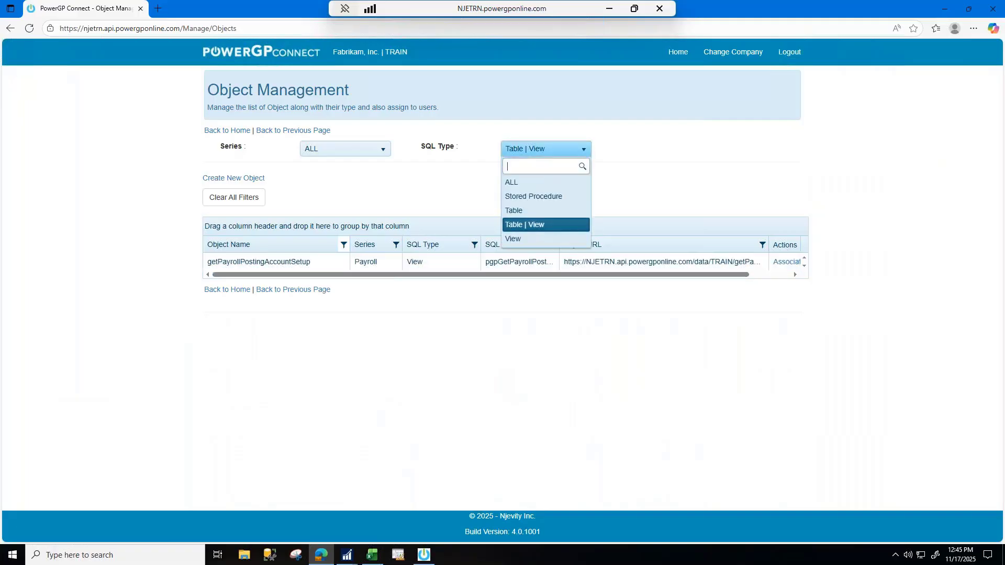
click(528, 181)
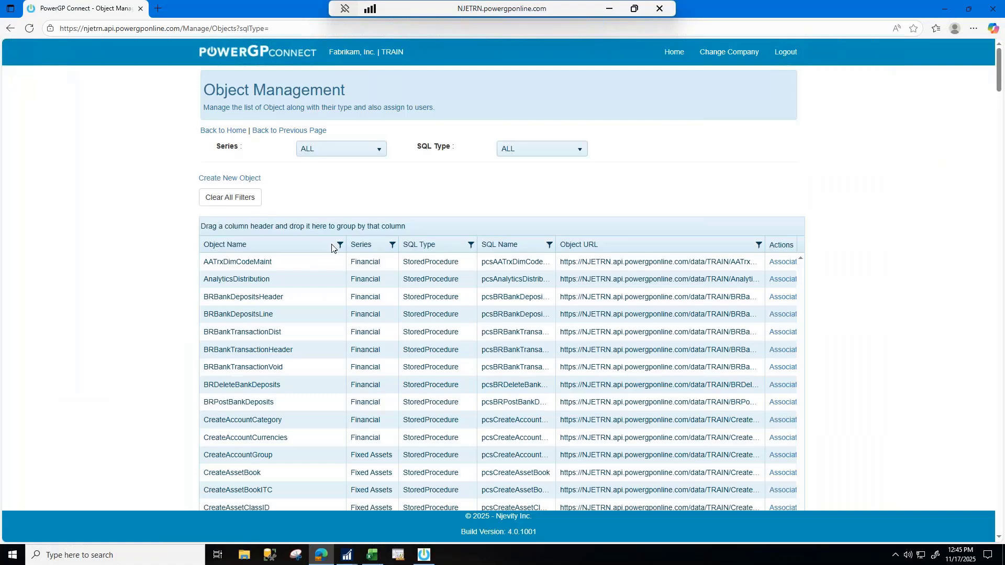
click(336, 248)
text(set)
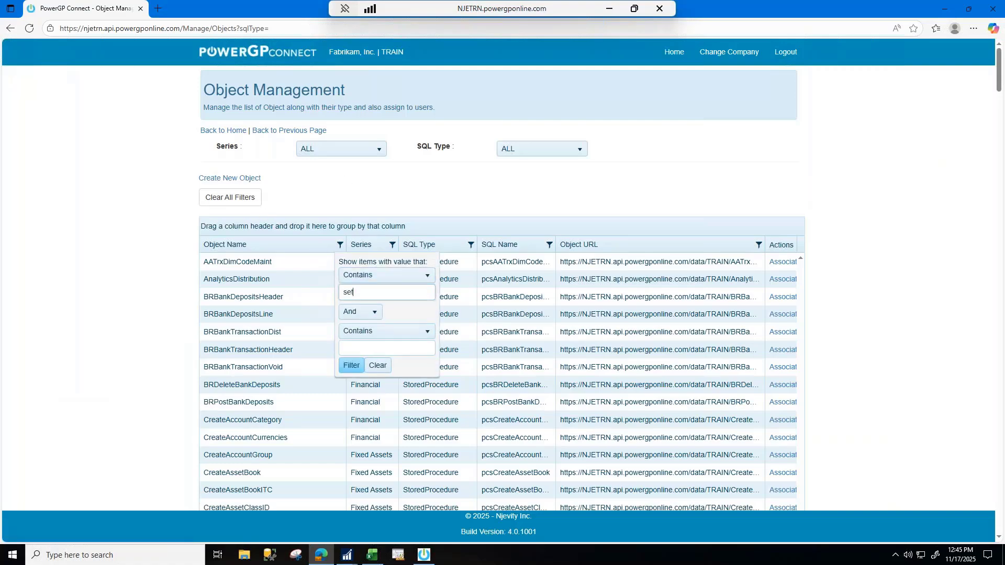
click(353, 365)
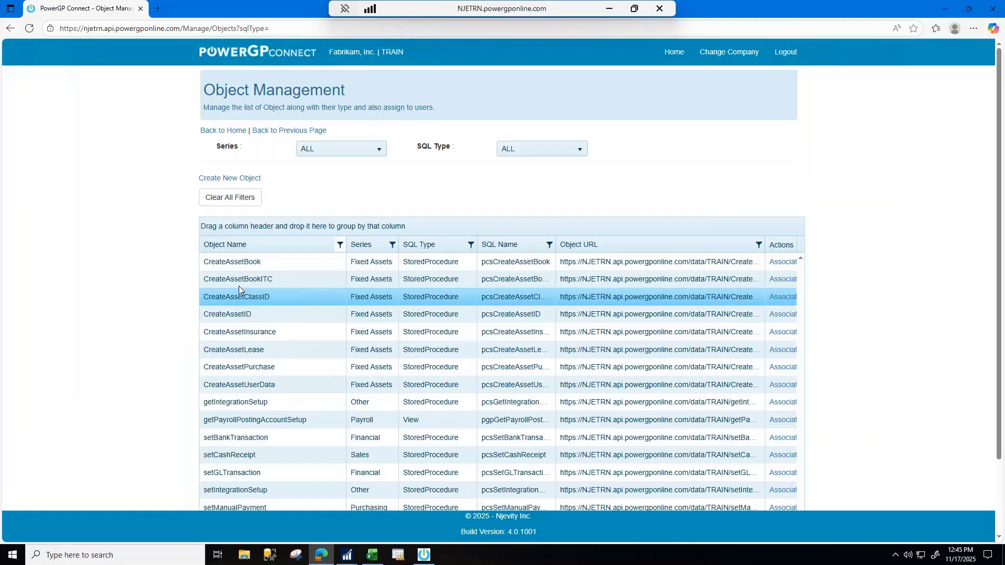
scroll(239, 286, down, 3)
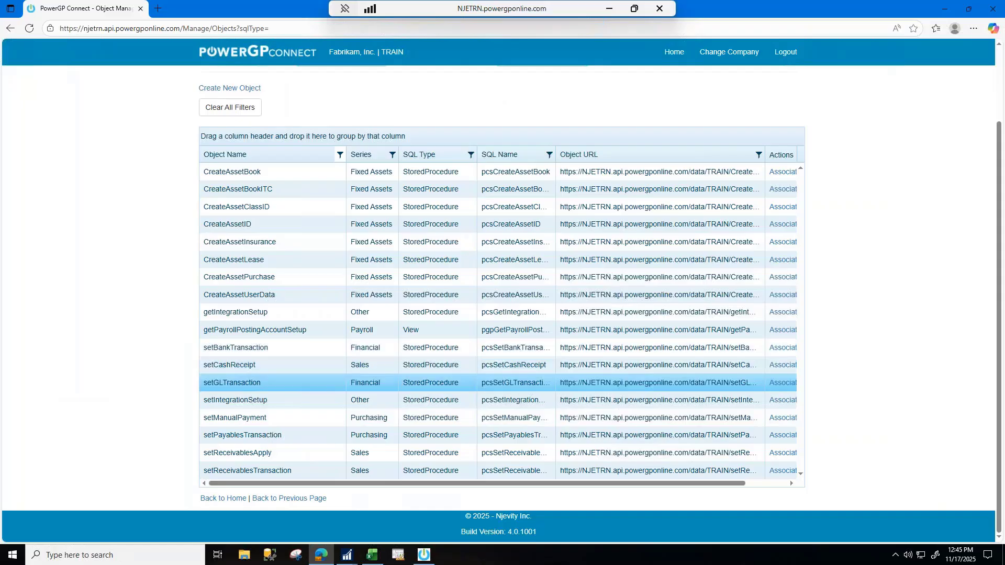
mouse_move(613, 398)
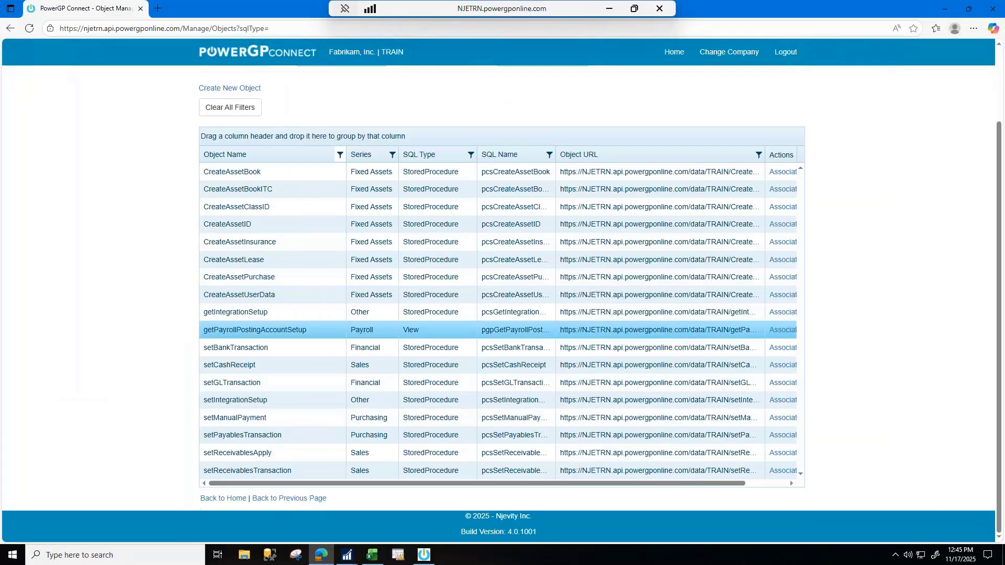
- Minimize the remote session and return to the presentation's Q&A slide
click(372, 554)
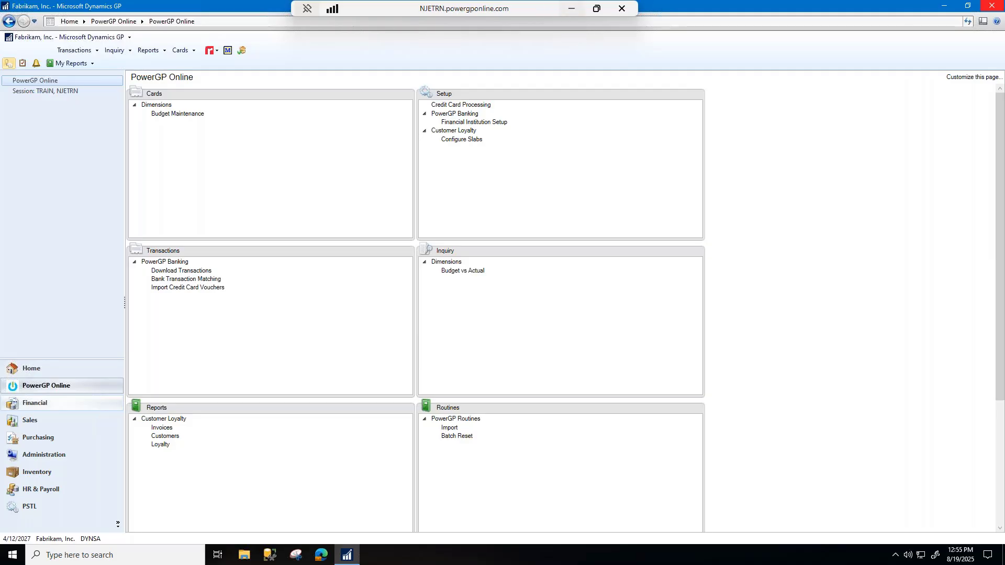
click(572, 8)
click(400, 320)
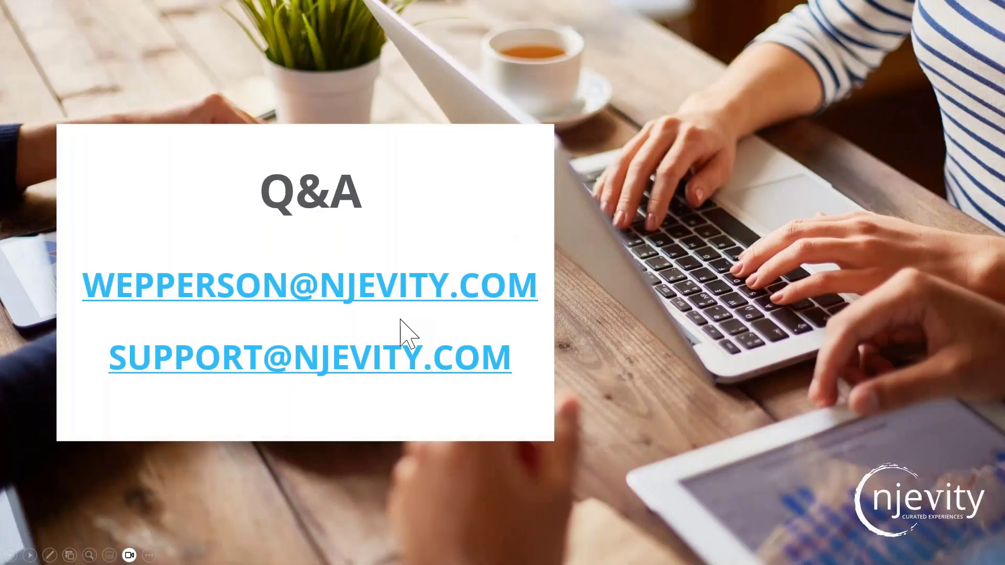